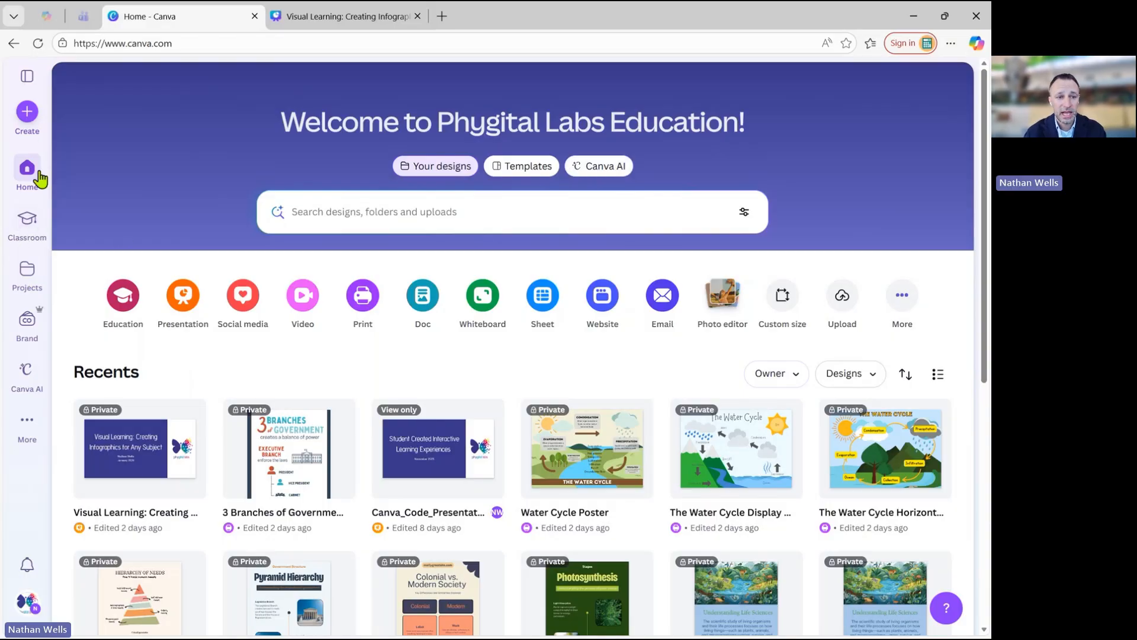
Open the template library and look through the suggestions inspired by existing designs.
left_click(29, 421)
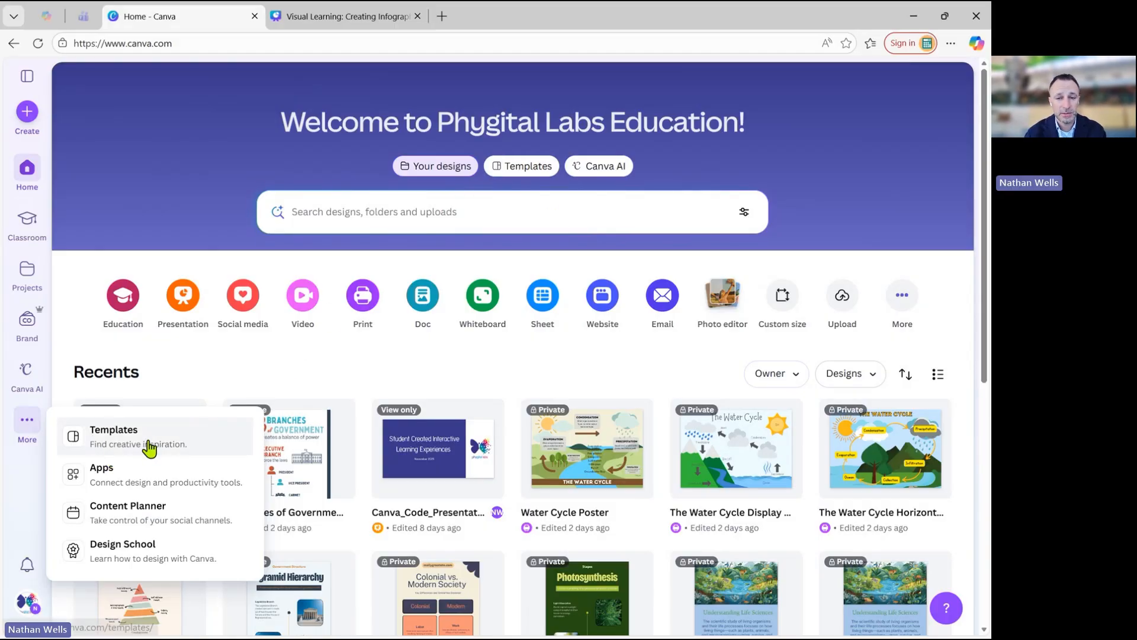
left_click(514, 168)
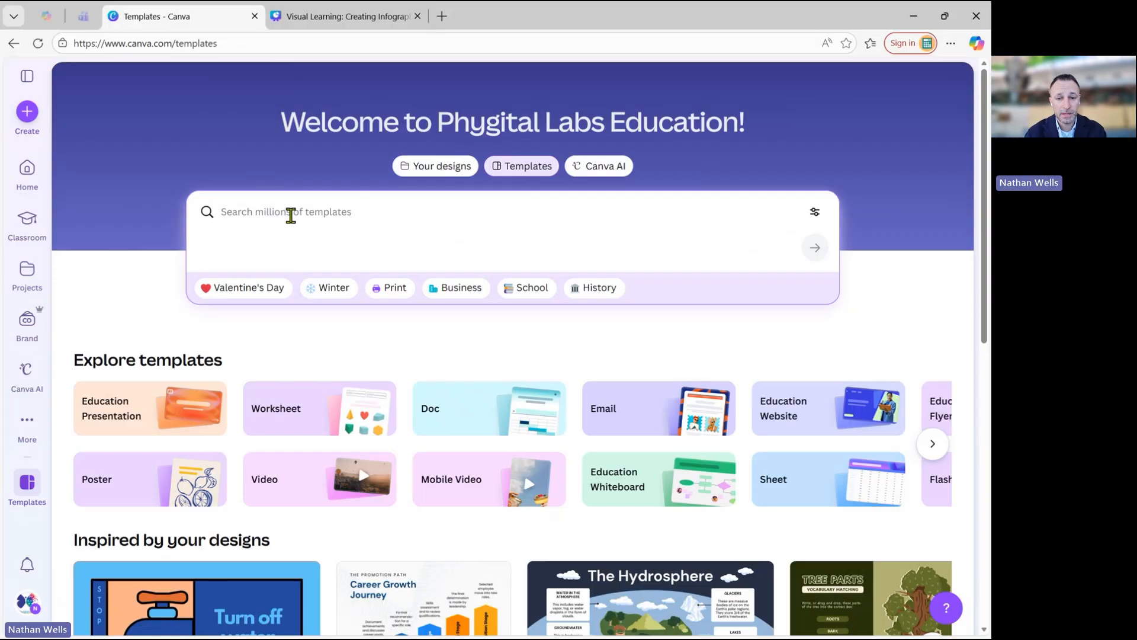
scroll(465, 356, "down", 3)
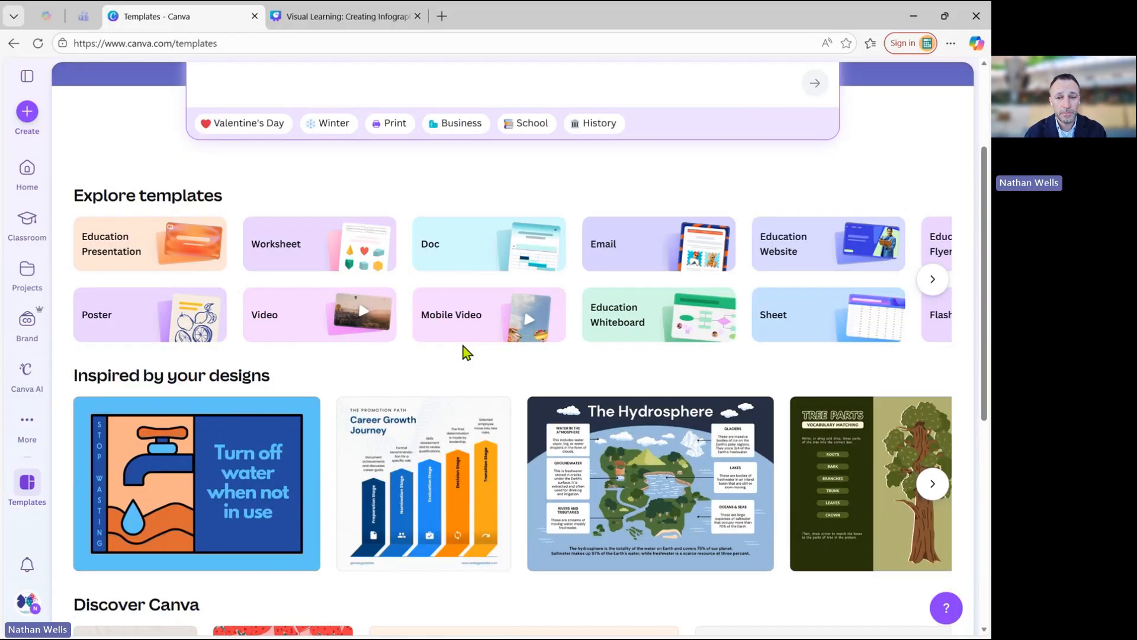
scroll(465, 353, "down", 3)
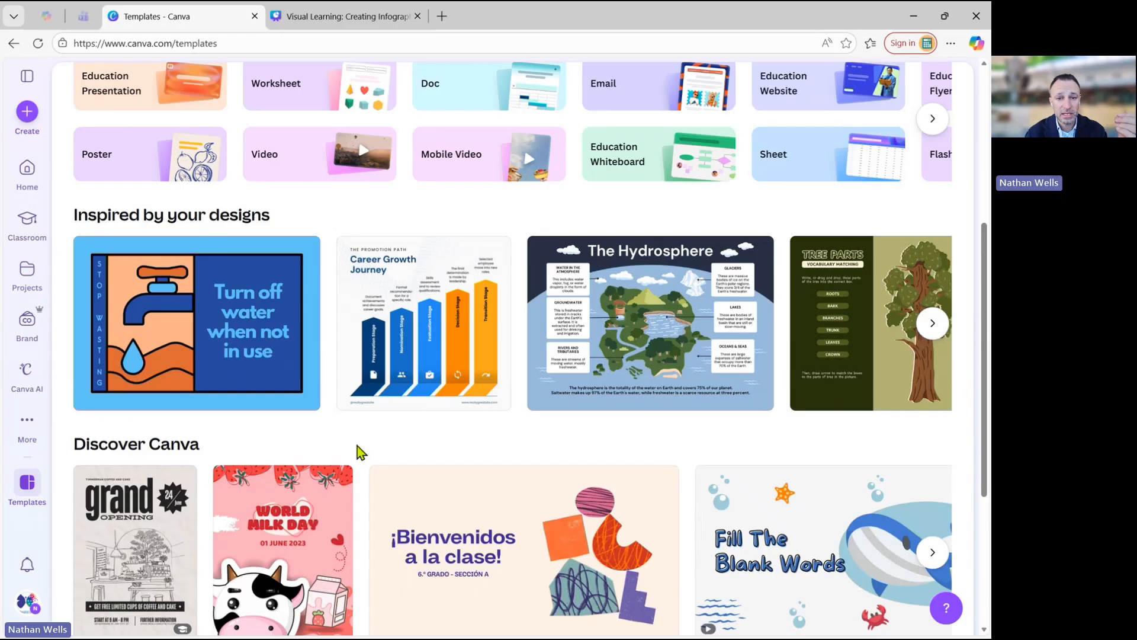
scroll(619, 289, "right", 6)
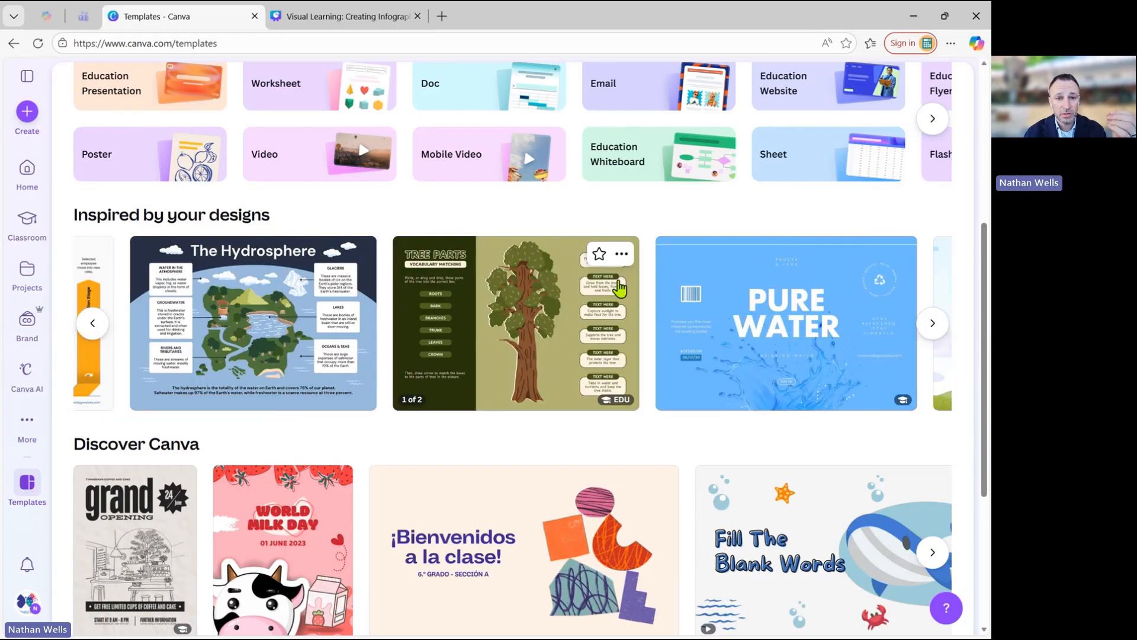
scroll(619, 289, "right", 9)
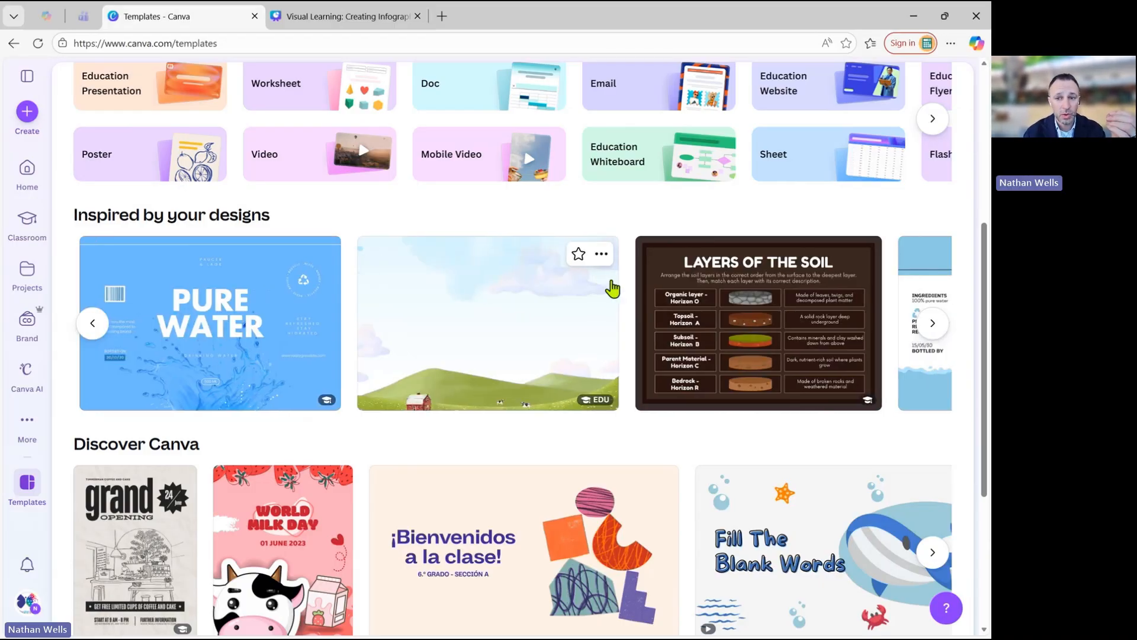
scroll(613, 289, "right", 4)
scroll(612, 284, "up", 5)
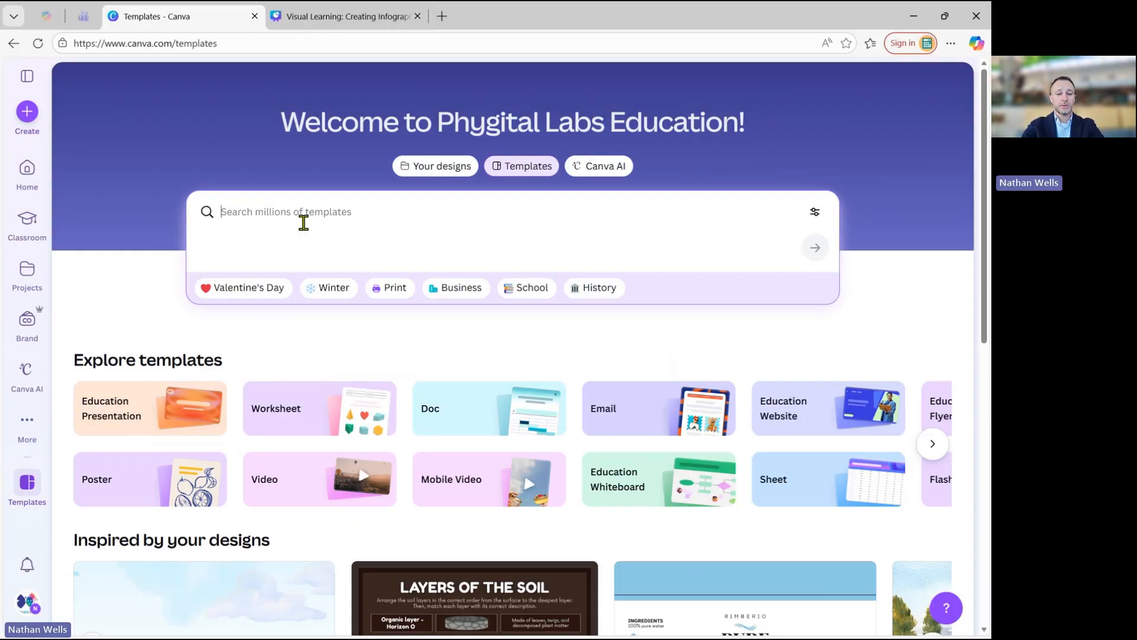
Search the templates for "infographic air travel" and look through the results.
type("infographic")
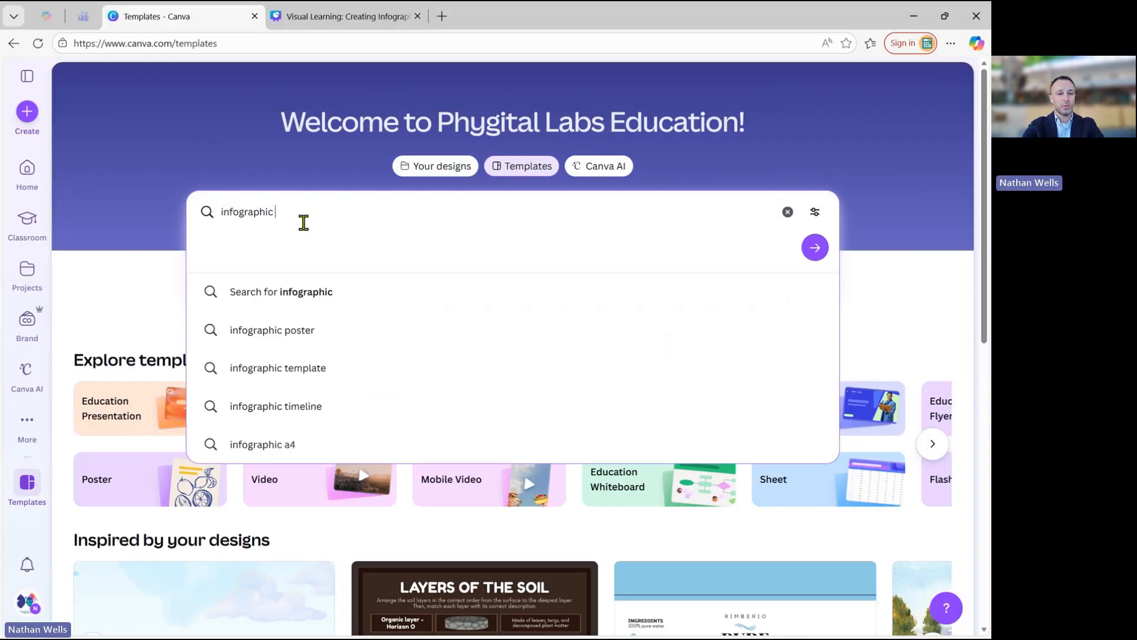
type("air ")
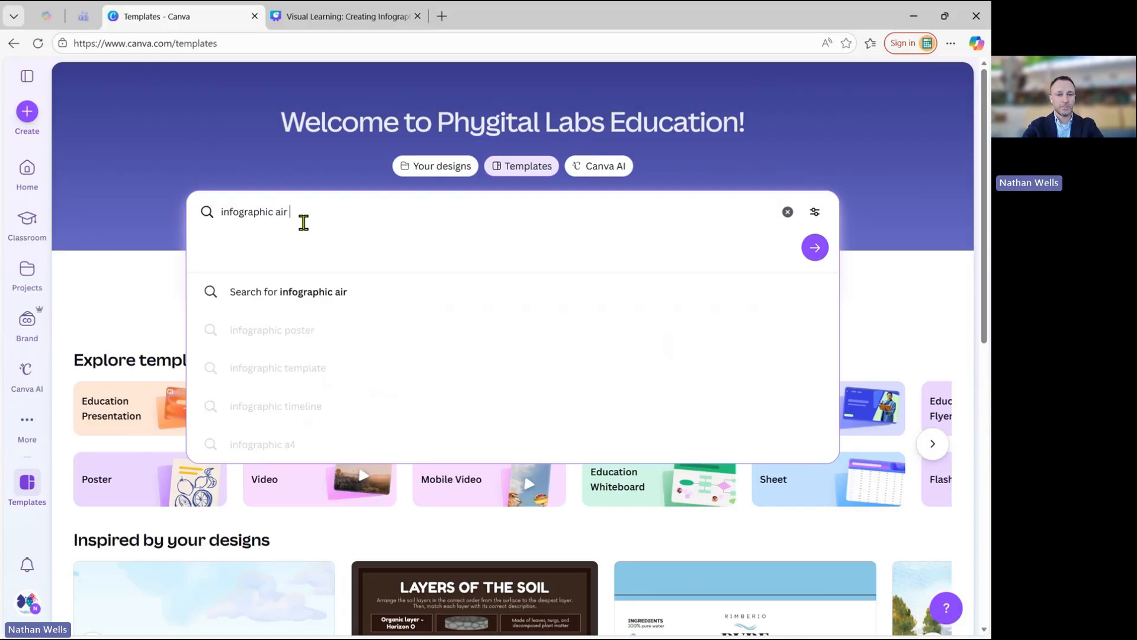
type("travel")
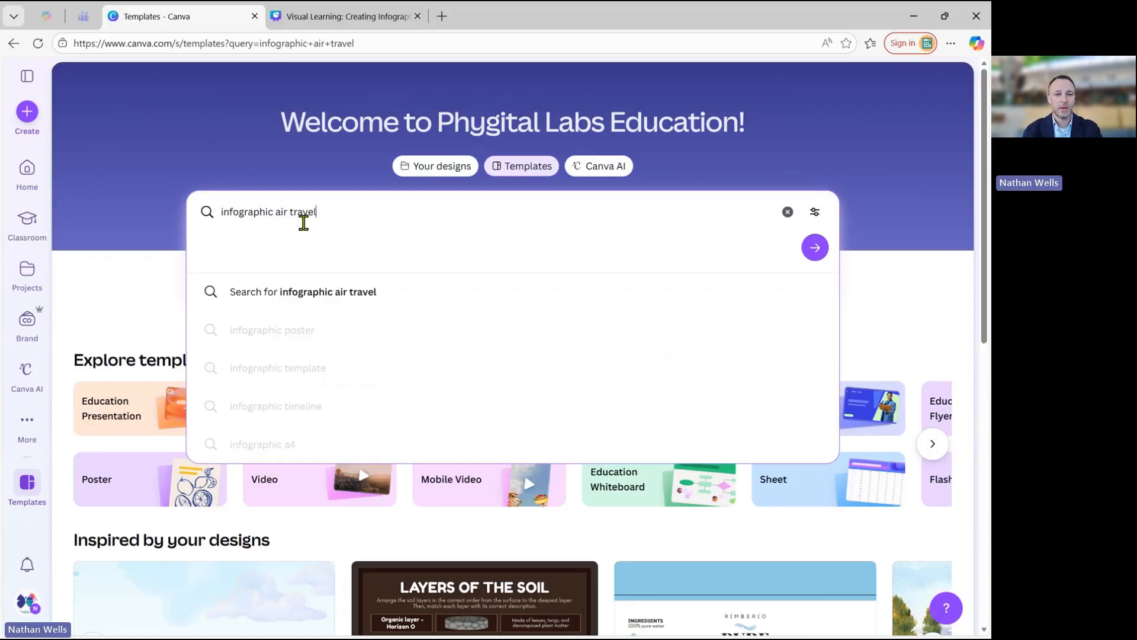
key("Return")
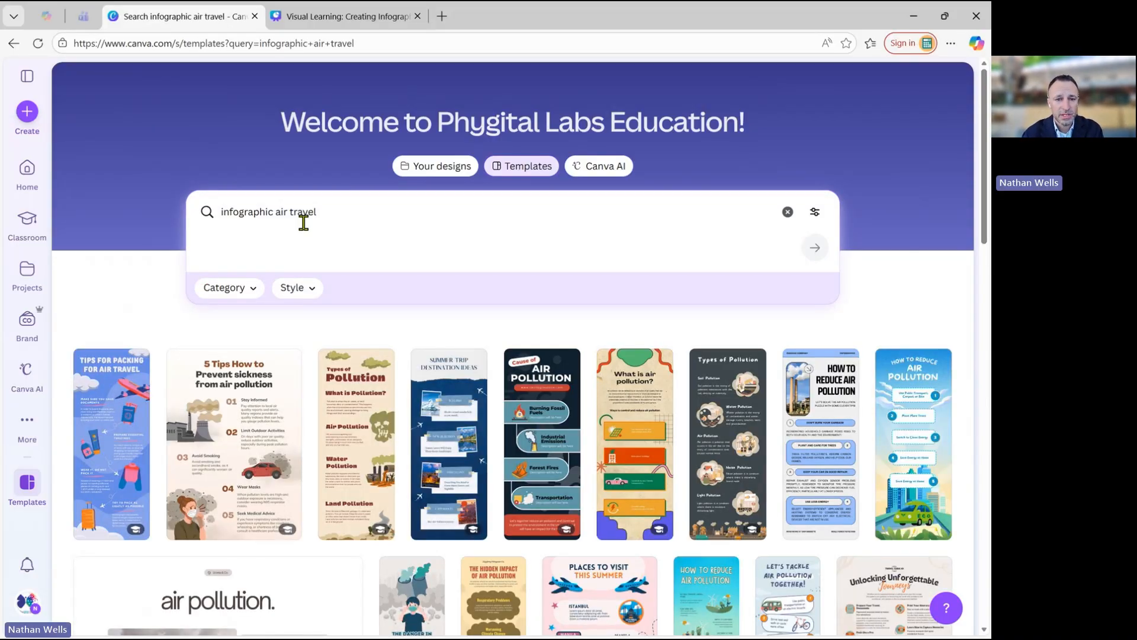
scroll(314, 365, "down", 2)
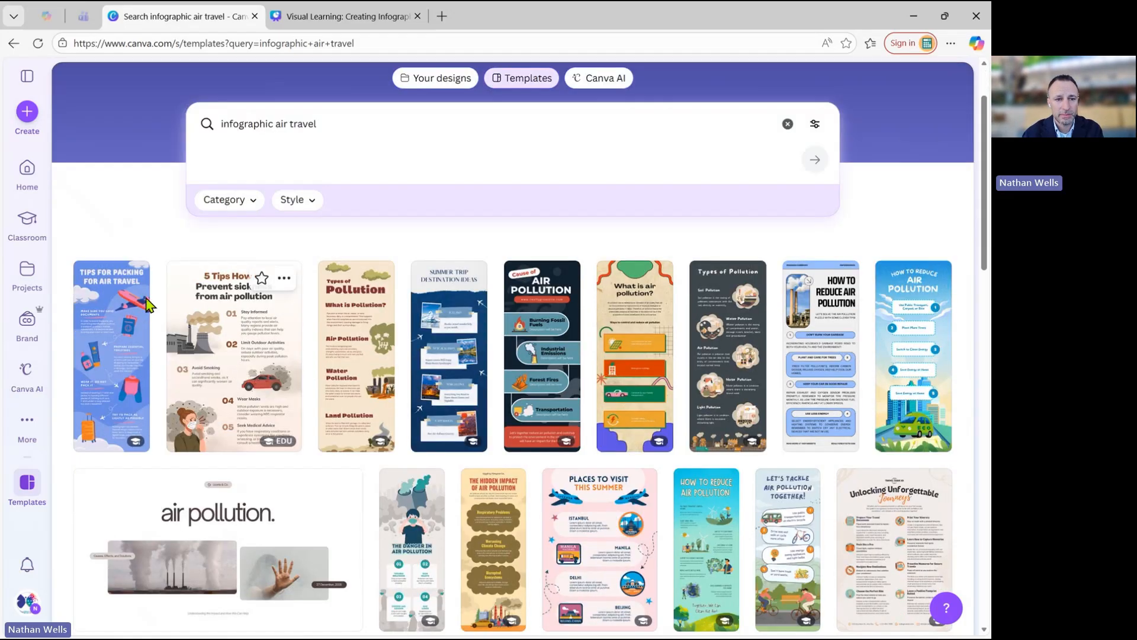
scroll(367, 368, "down", 3)
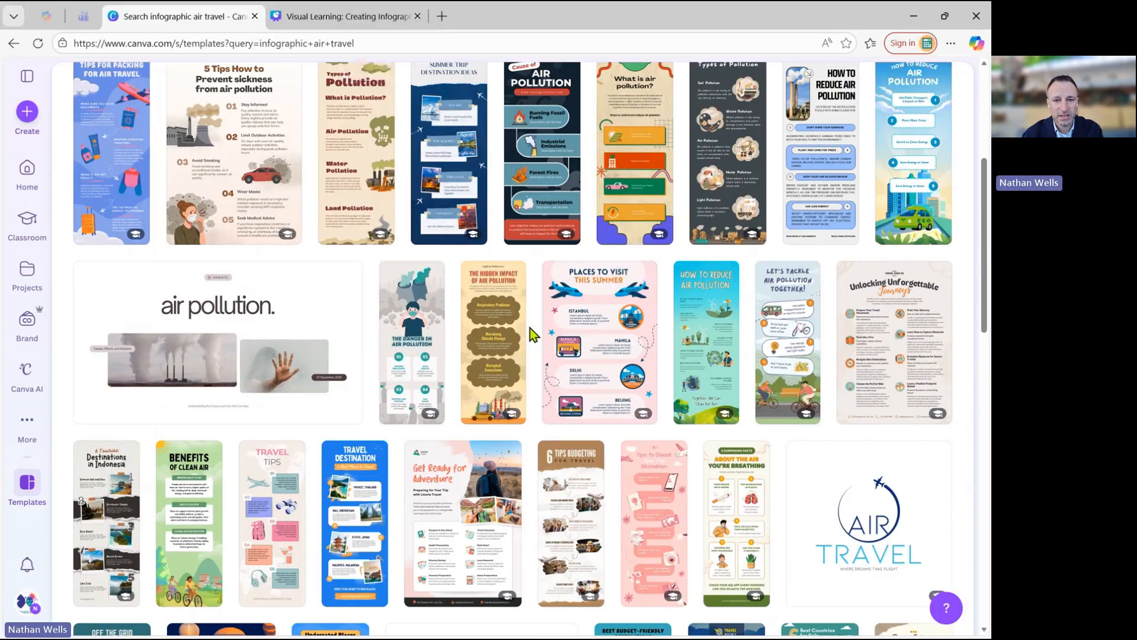
scroll(531, 329, "down", 3)
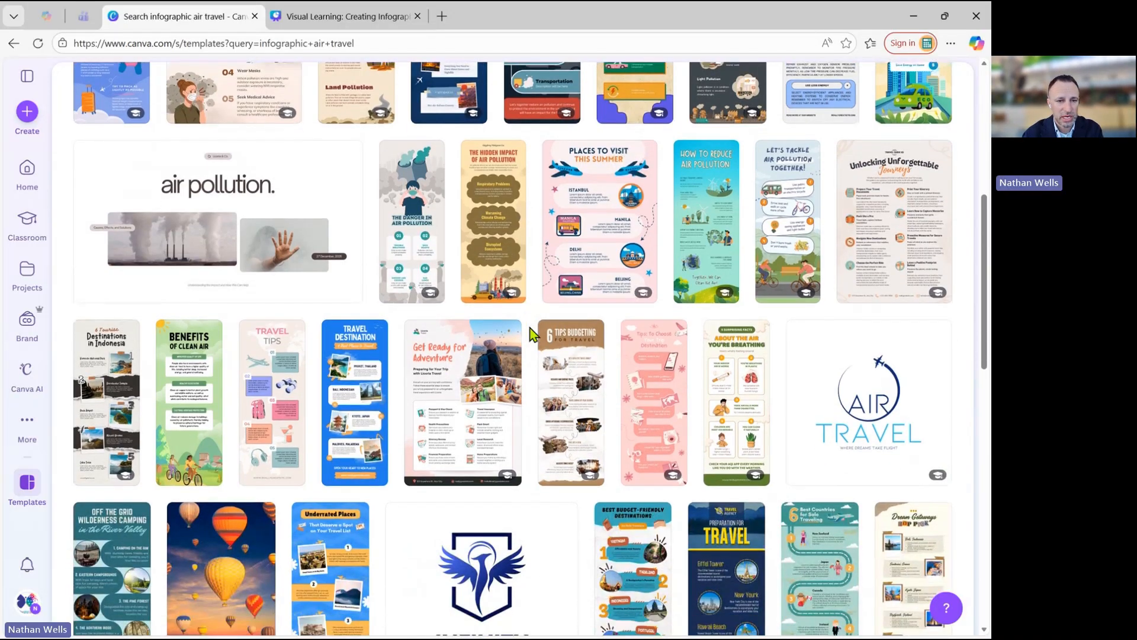
scroll(532, 334, "down", 1)
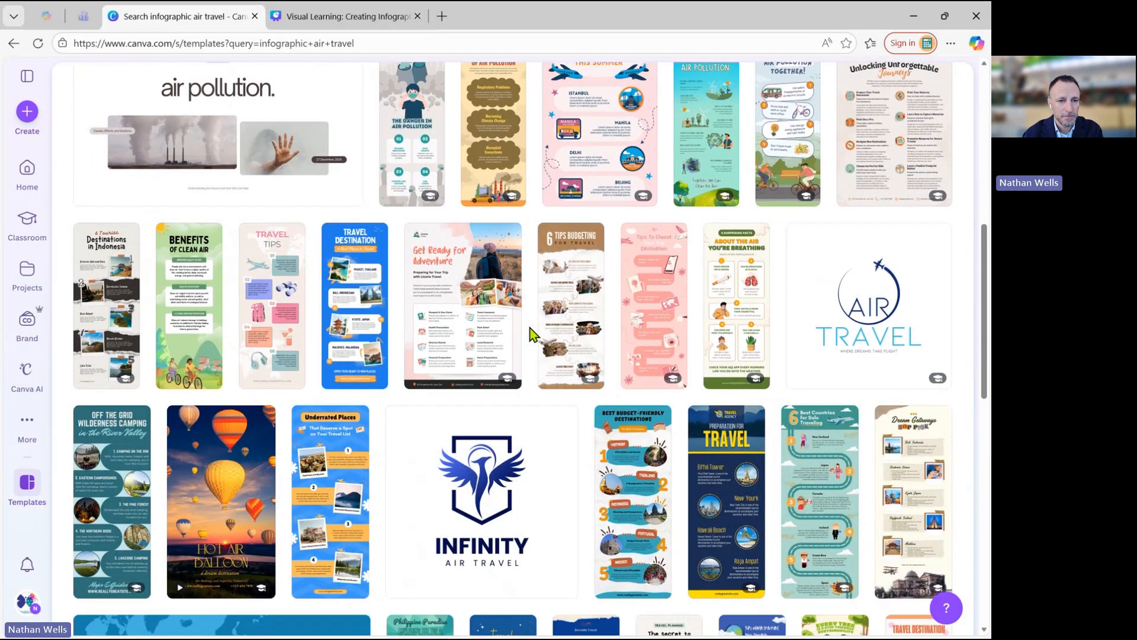
scroll(530, 334, "up", 8)
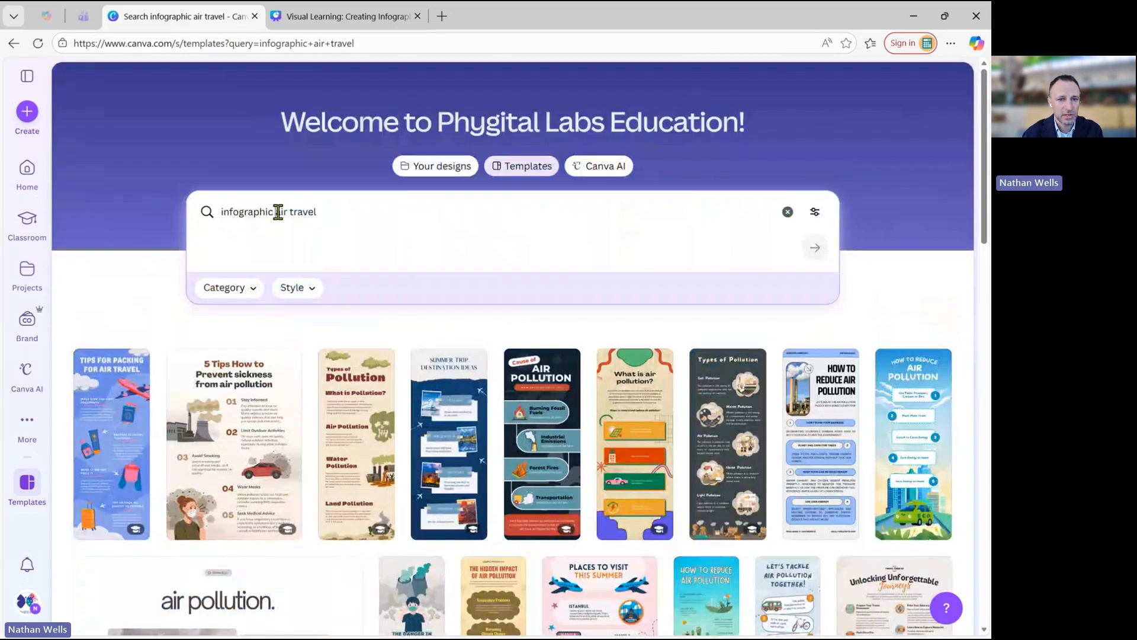
Refine the template search to "infographic history of air travel".
left_click(279, 211)
type("hirstor")
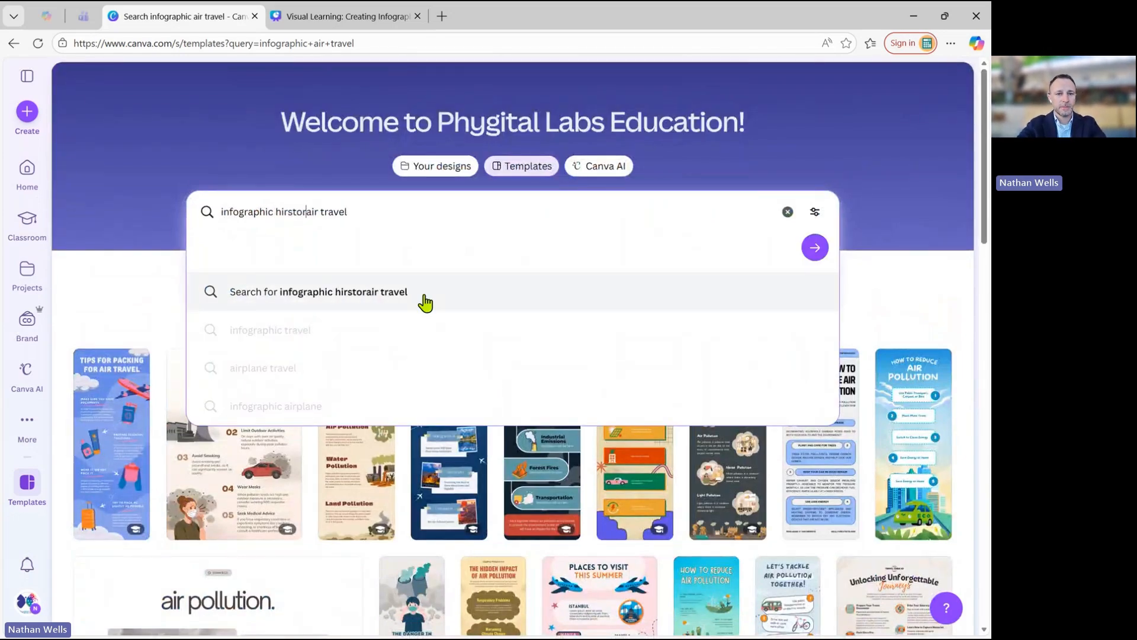
type("y")
key("BackSpace")
key("BackSpace")
key("BackSpace")
key("BackSpace")
key("BackSpace")
key("BackSpace")
key("BackSpace")
type("s")
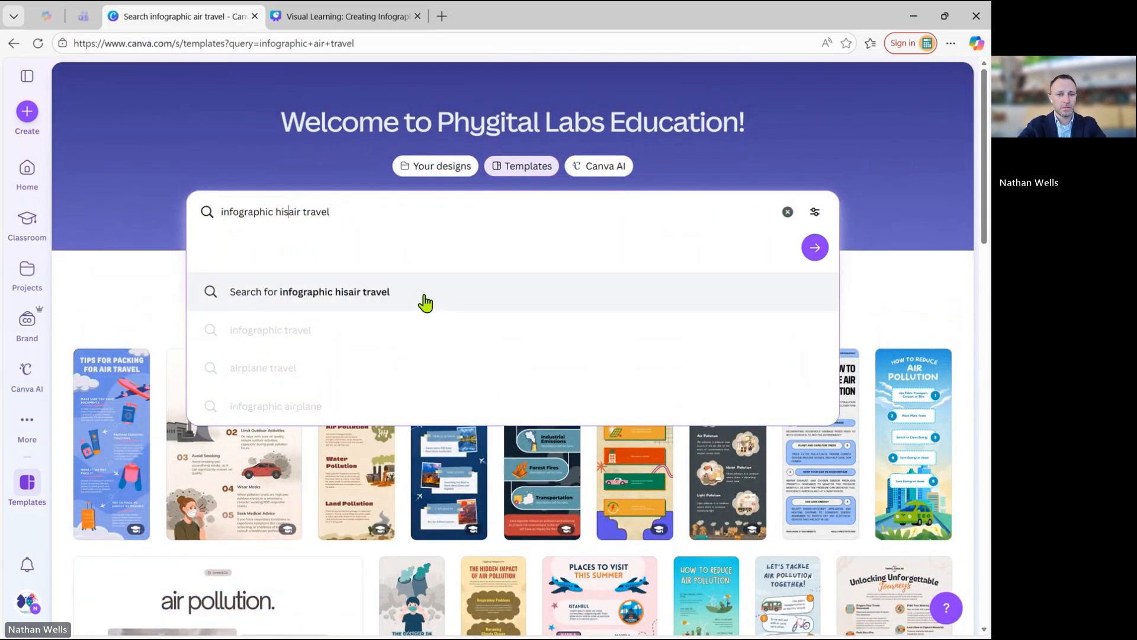
type("tory of")
key("Return")
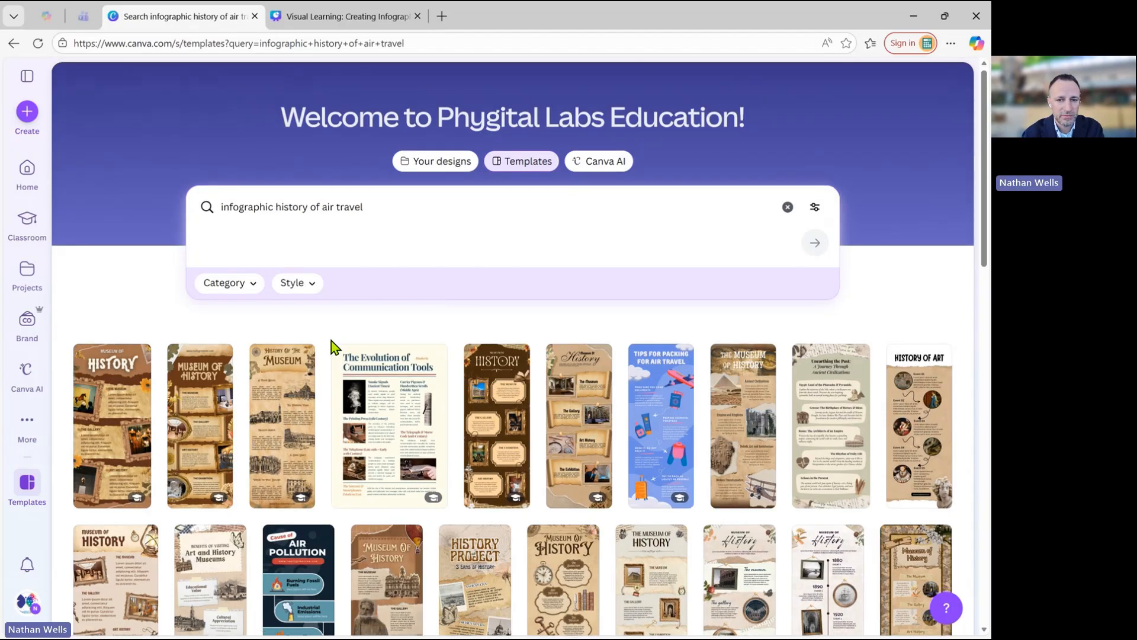
Browse the history of air travel results for an infographic template with suitable vehicle or timeline artwork.
scroll(334, 343, "down", 2)
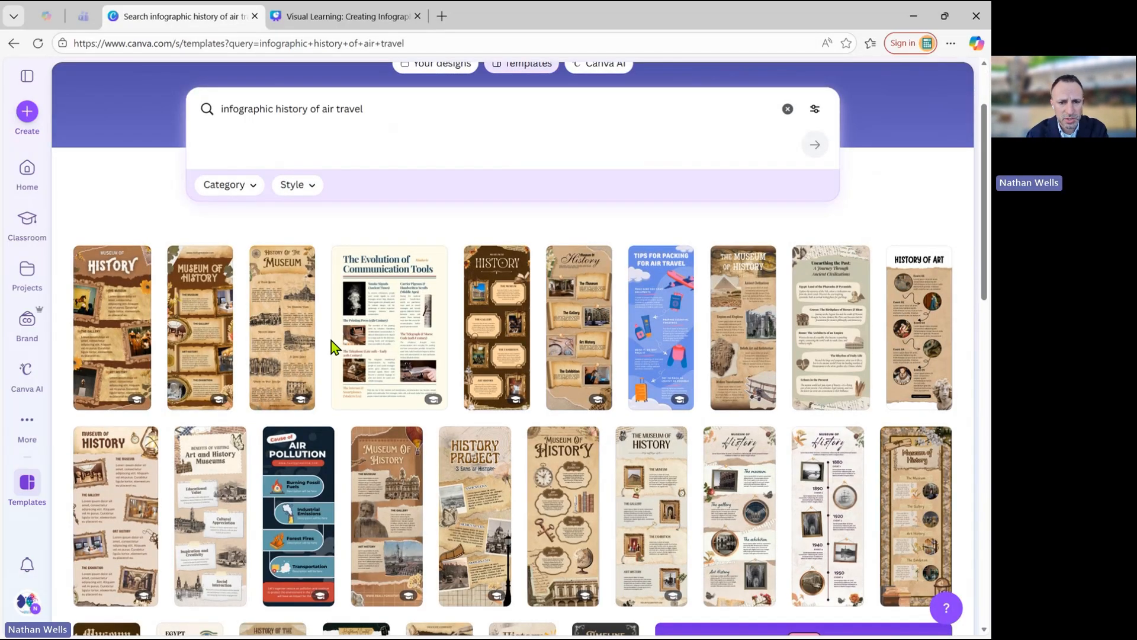
scroll(332, 340, "down", 2)
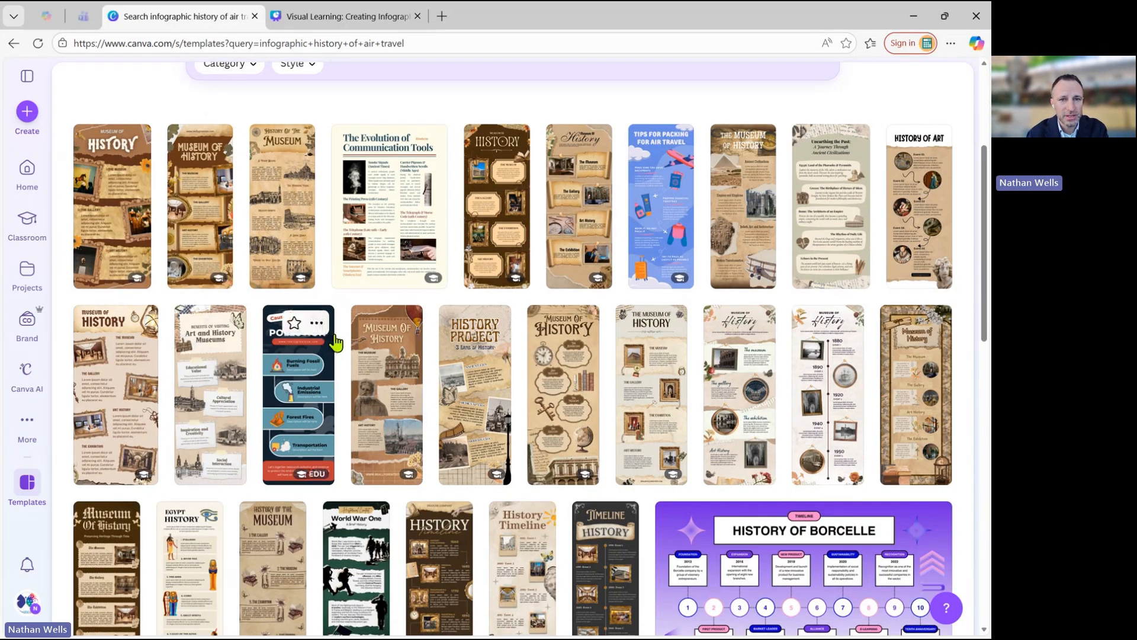
scroll(335, 342, "up", 1)
scroll(335, 343, "down", 2)
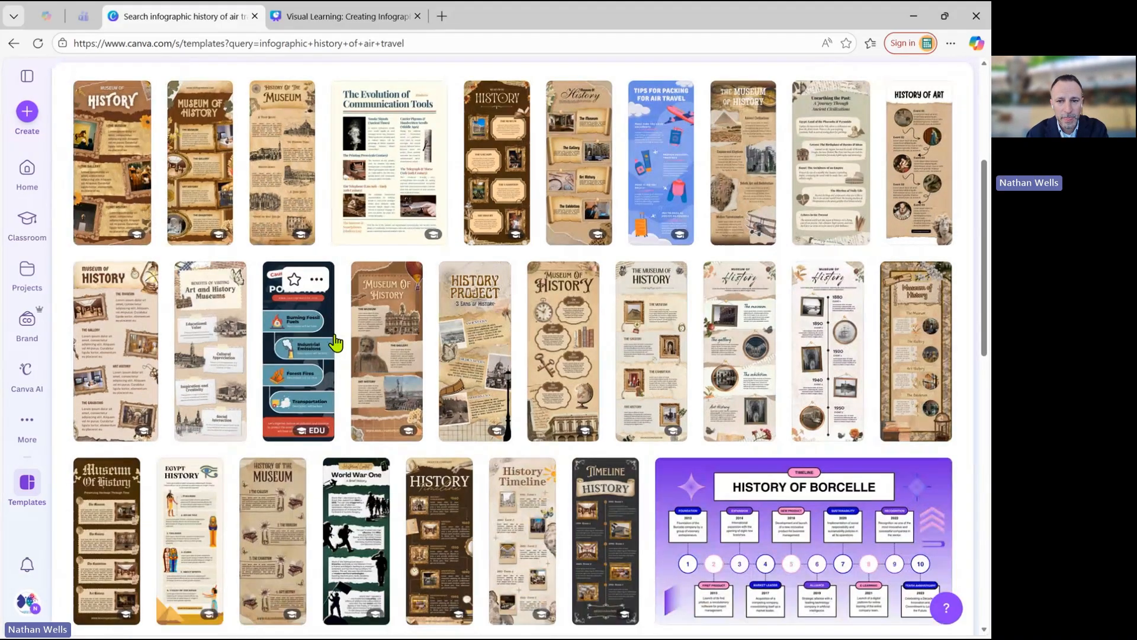
scroll(334, 342, "down", 3)
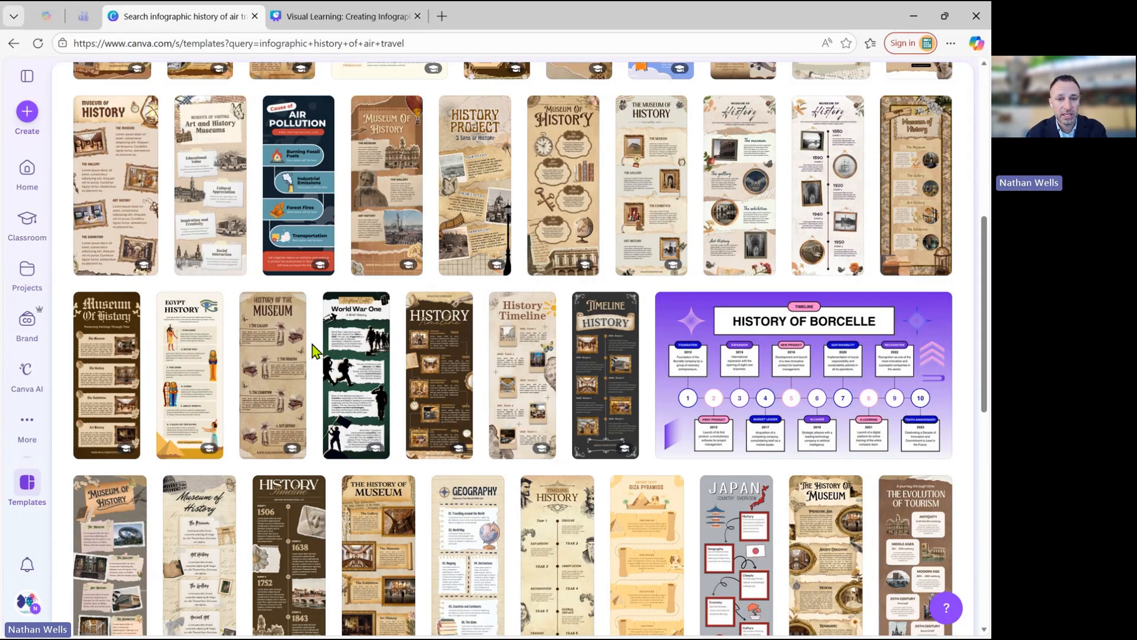
scroll(314, 351, "down", 3)
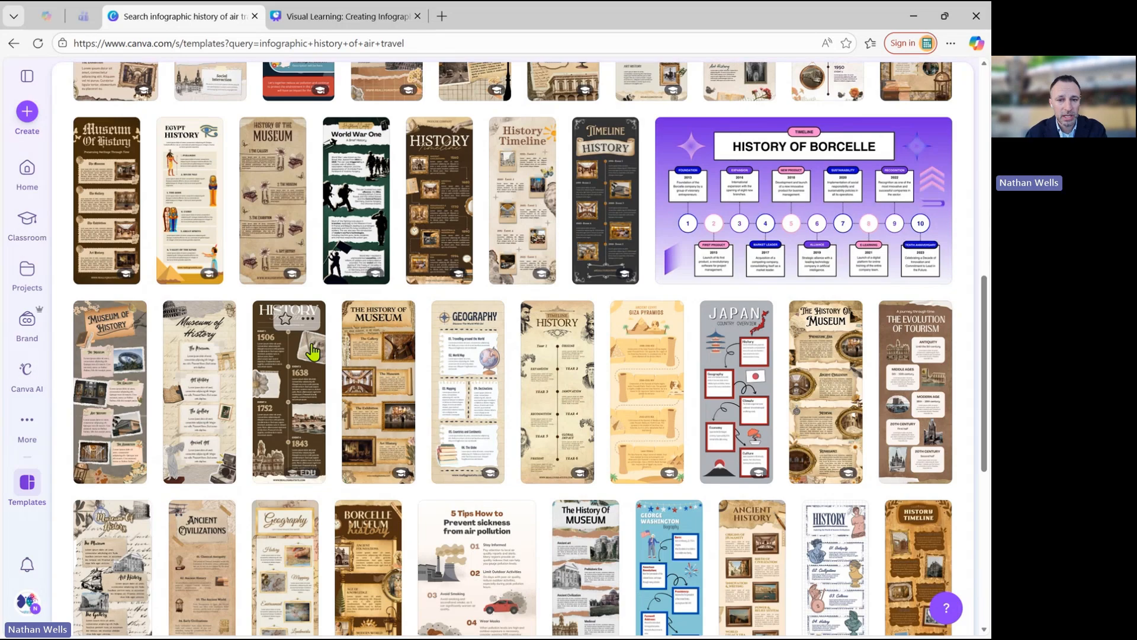
scroll(314, 347, "down", 8)
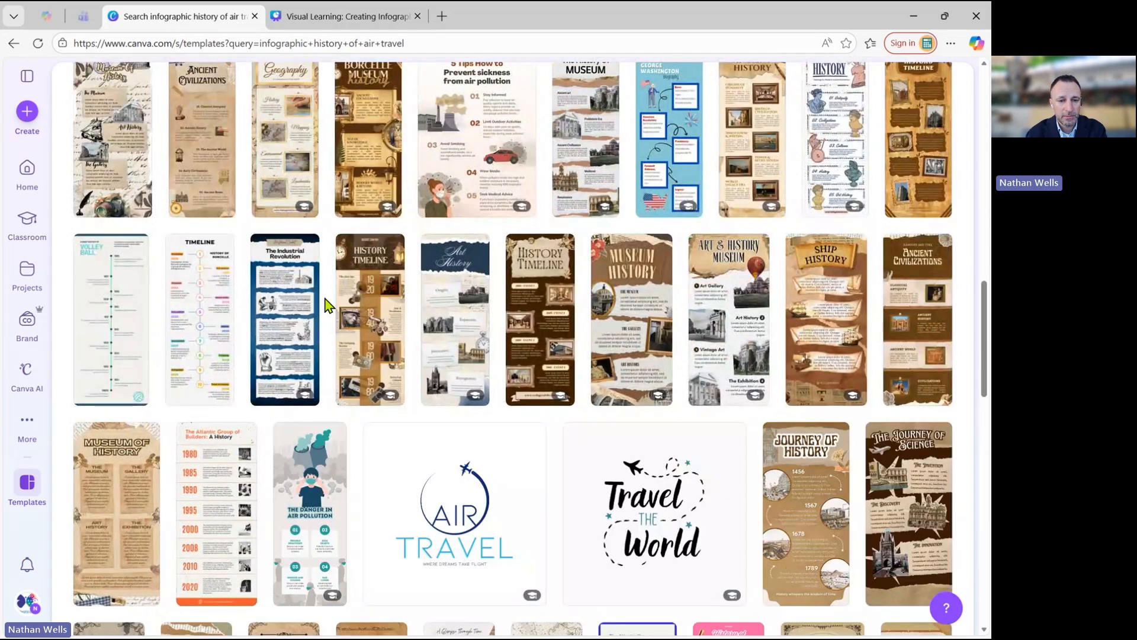
scroll(322, 307, "down", 2)
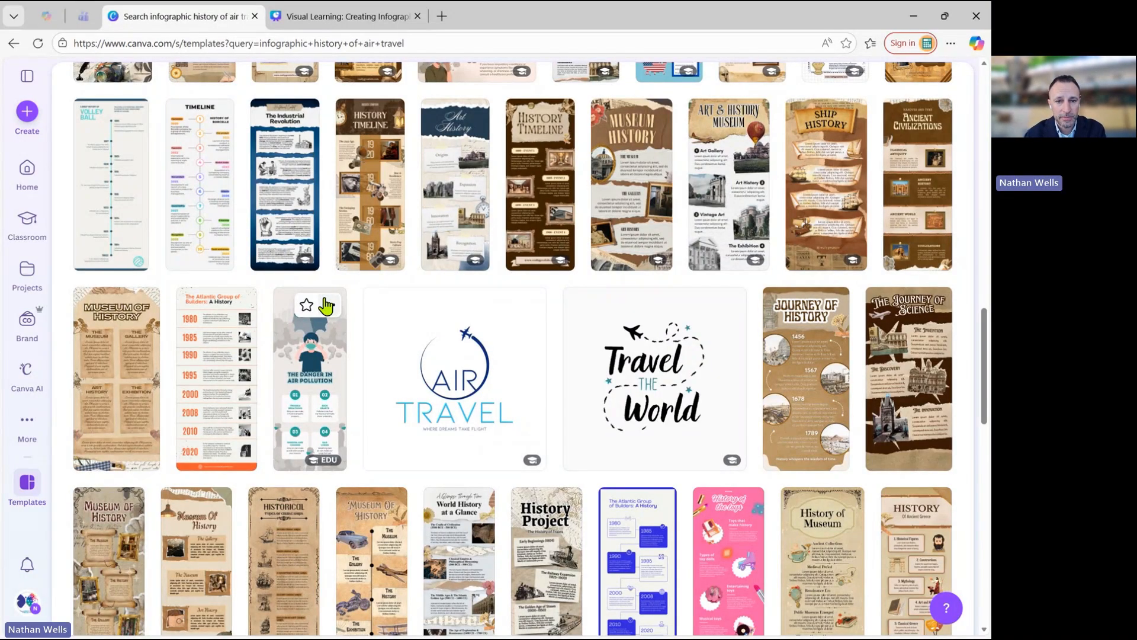
scroll(326, 306, "down", 3)
scroll(356, 293, "down", 2)
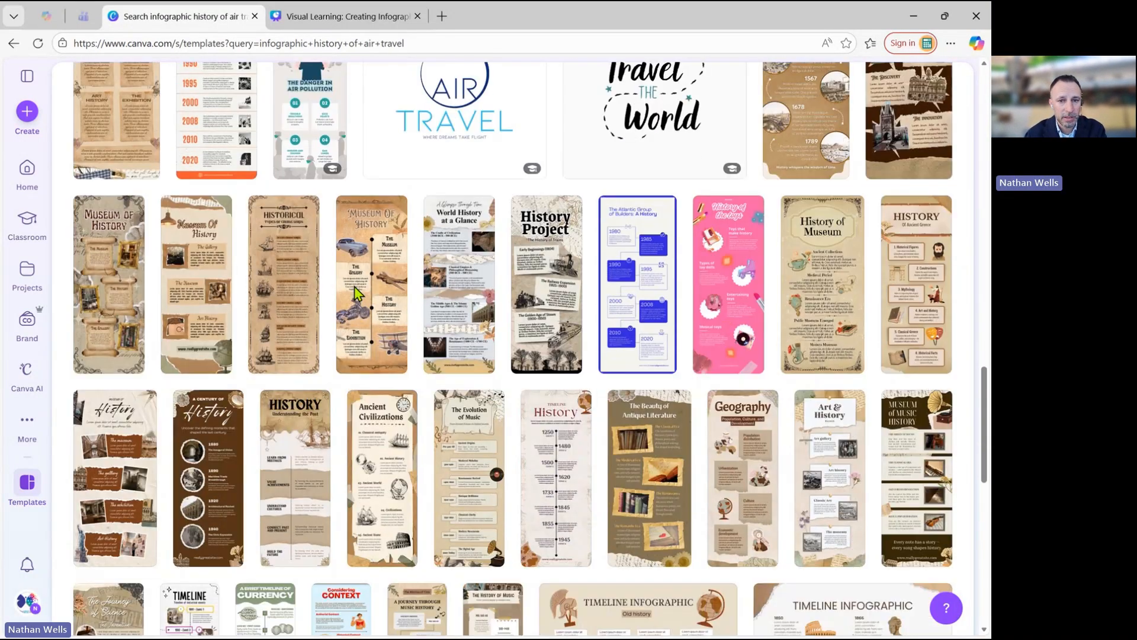
scroll(355, 290, "down", 2)
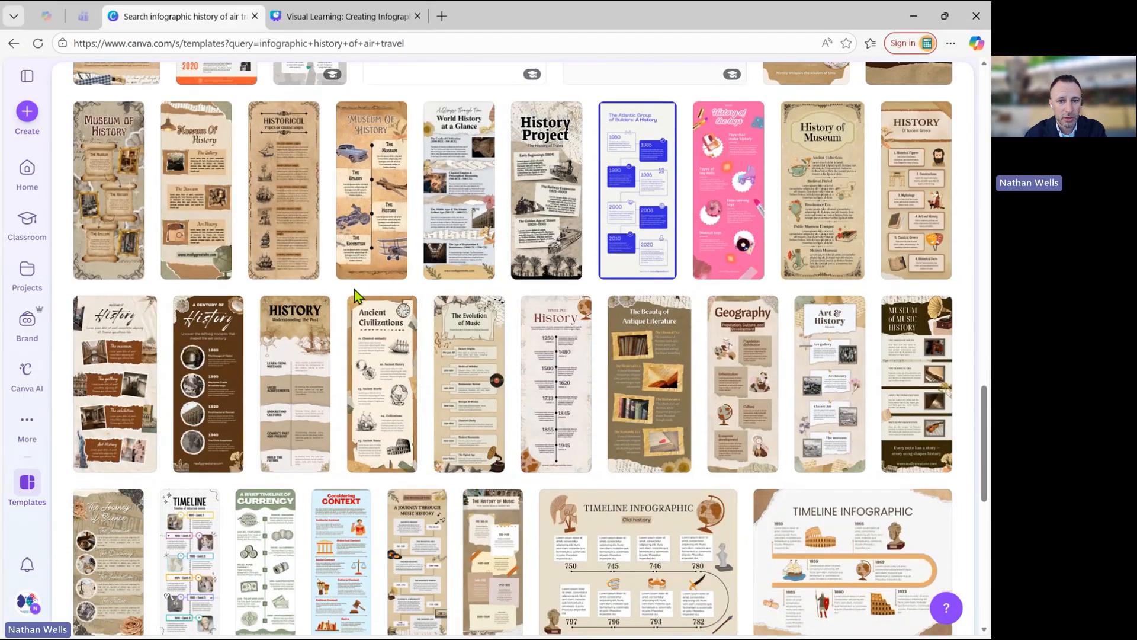
Preview the Blue Cream Vintage Antique Museum Of Vehicle History Infographic and the Brown and Cream Scrapbook Ancient History Infographic, closing each preview.
left_click(378, 210)
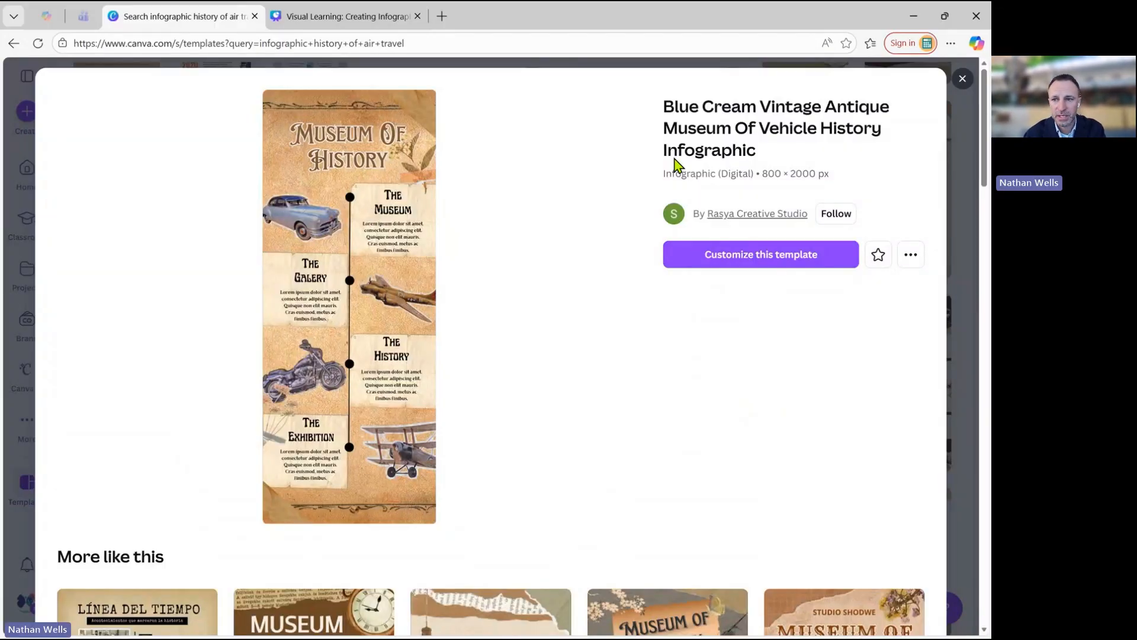
left_click(962, 79)
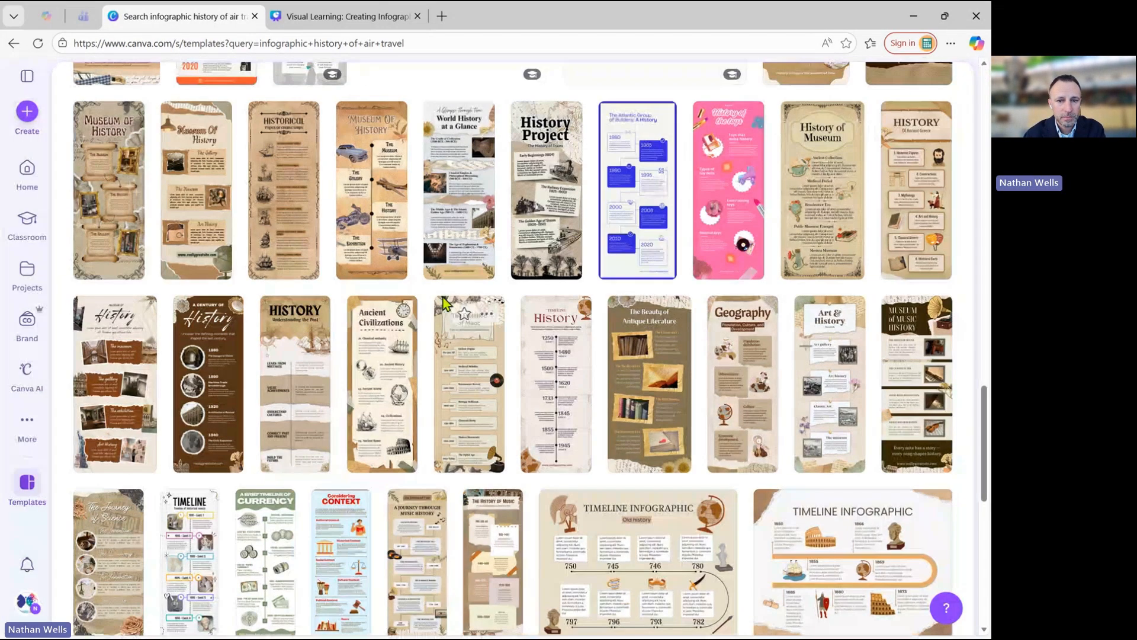
scroll(429, 317, "down", 1)
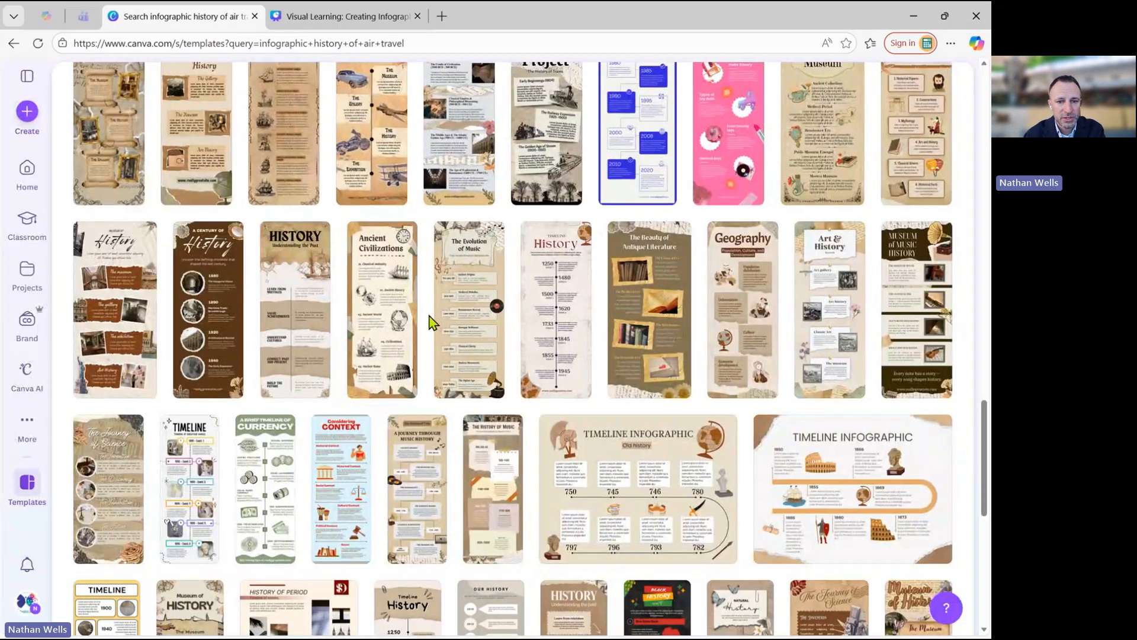
left_click(391, 322)
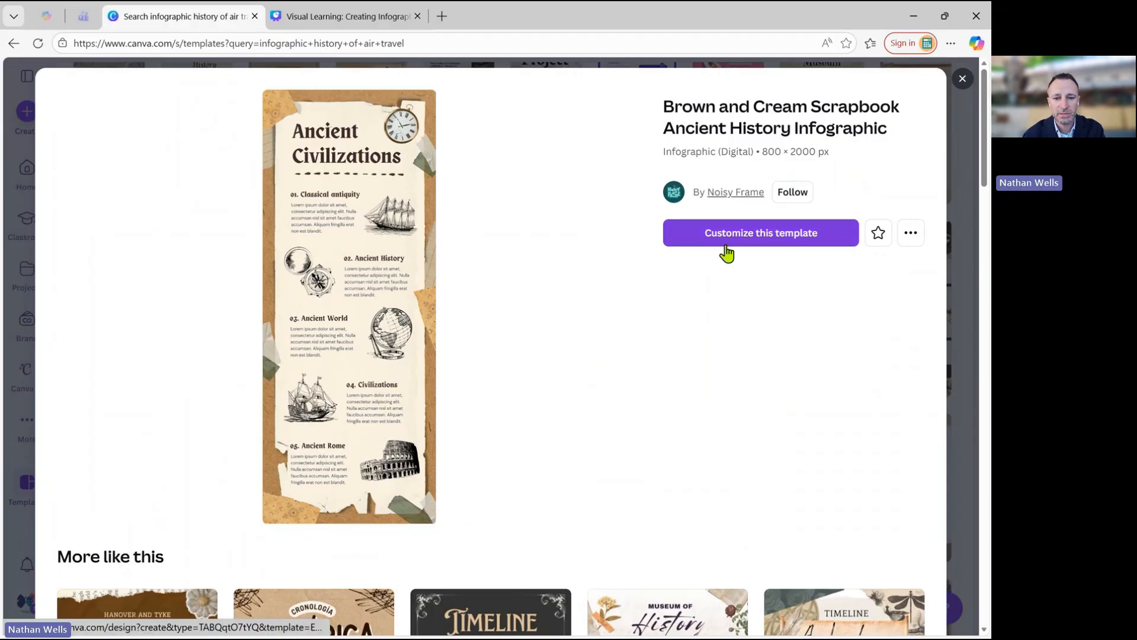
left_click(962, 80)
Look through the remaining infographic templates down to the end of the results.
scroll(336, 379, "down", 4)
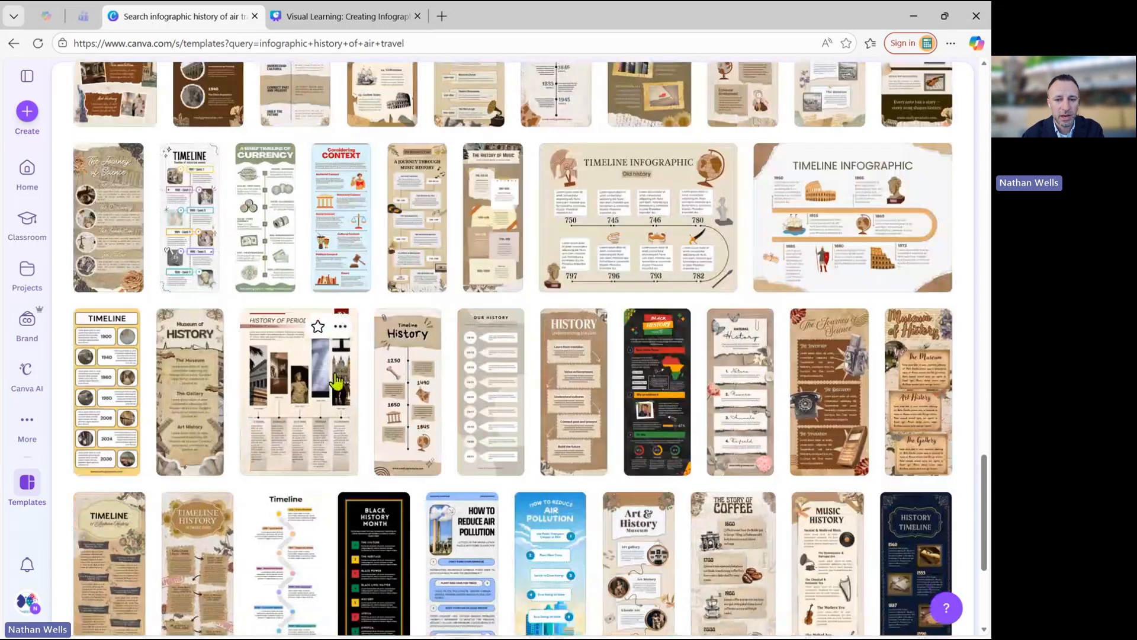
scroll(336, 380, "down", 2)
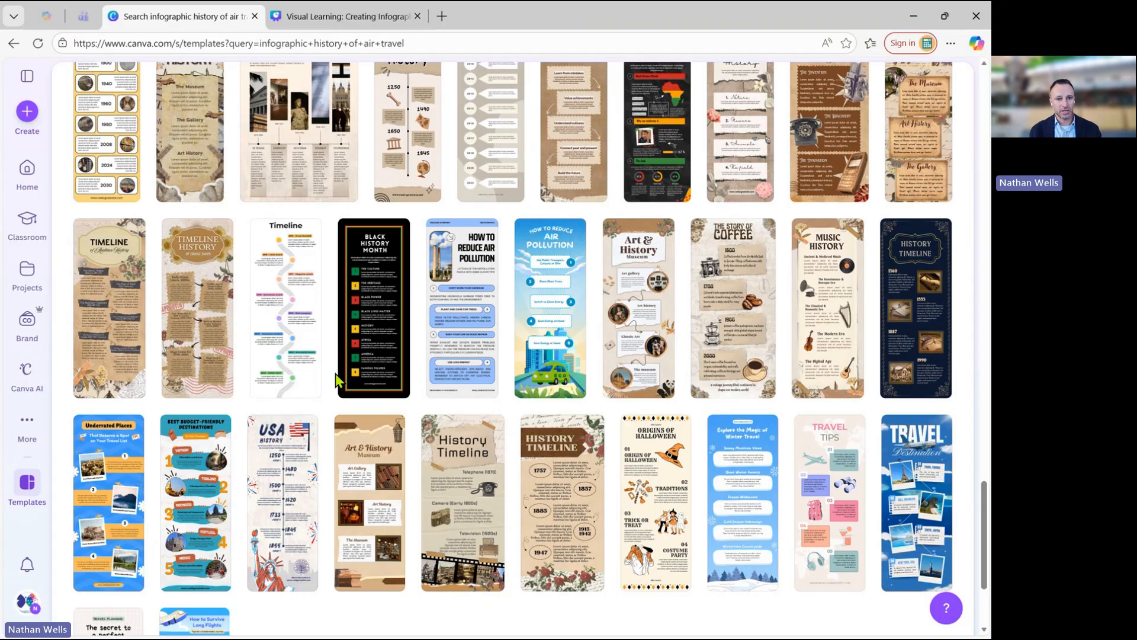
scroll(338, 382, "down", 3)
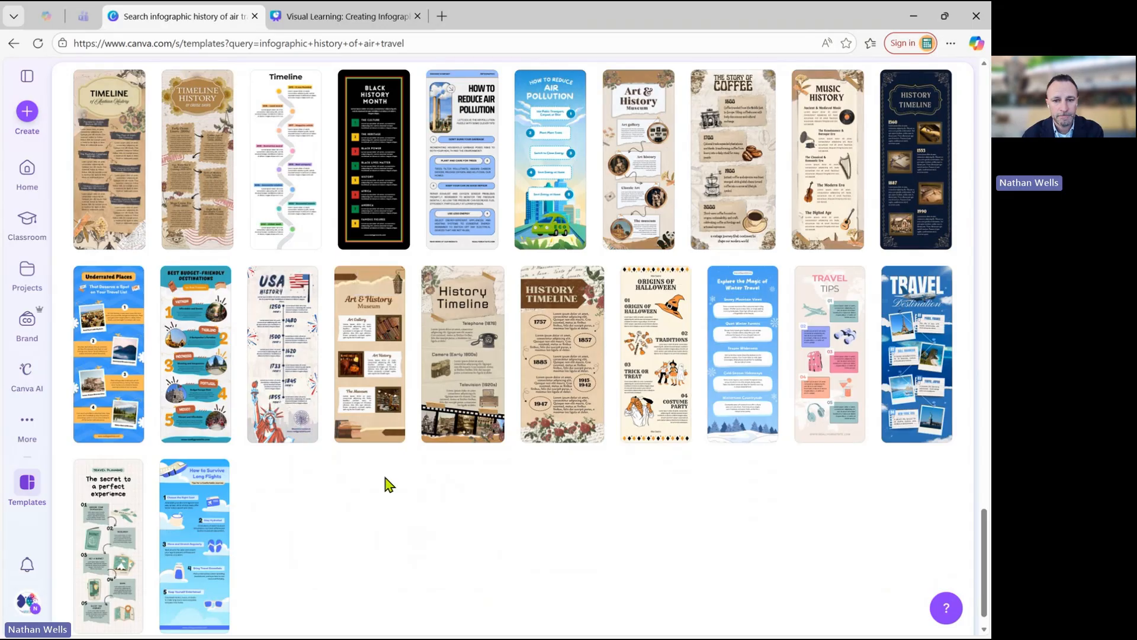
Look back through the history and timeline infographic templates for a layout that could suit an air travel timeline.
scroll(388, 484, "down", 2)
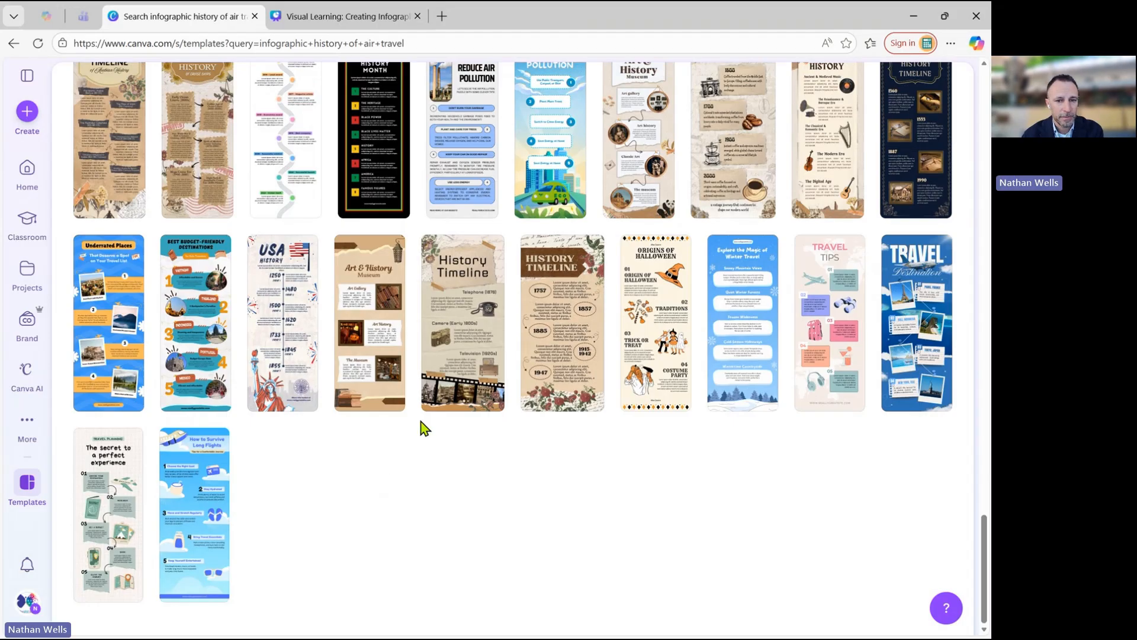
scroll(418, 391, "up", 1)
scroll(417, 389, "up", 2)
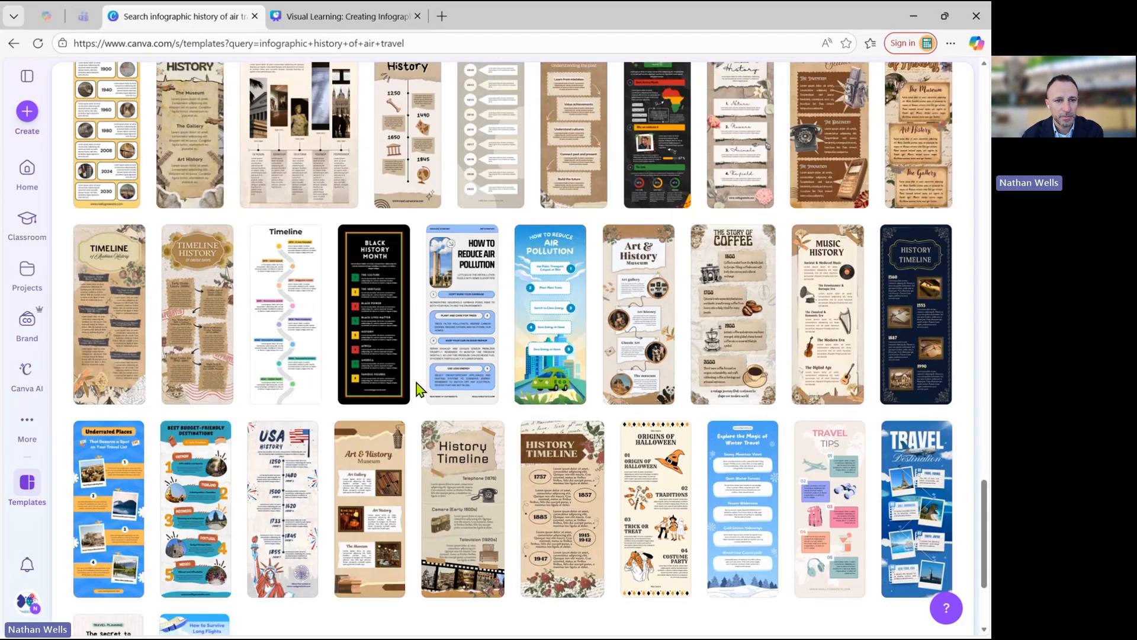
scroll(418, 389, "up", 8)
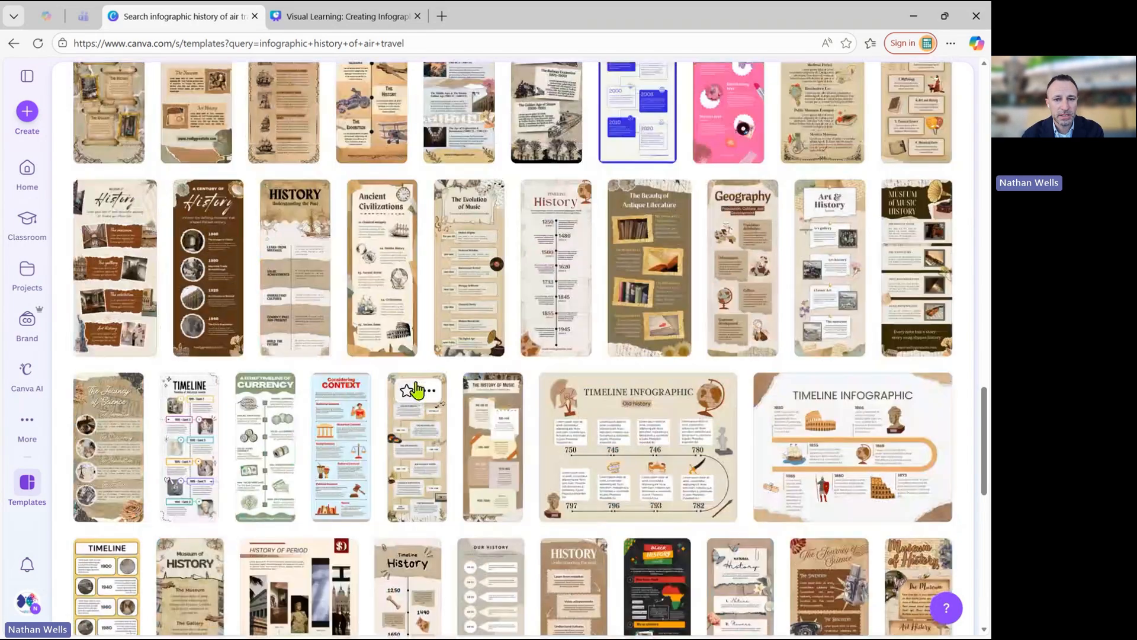
scroll(424, 323, "up", 1)
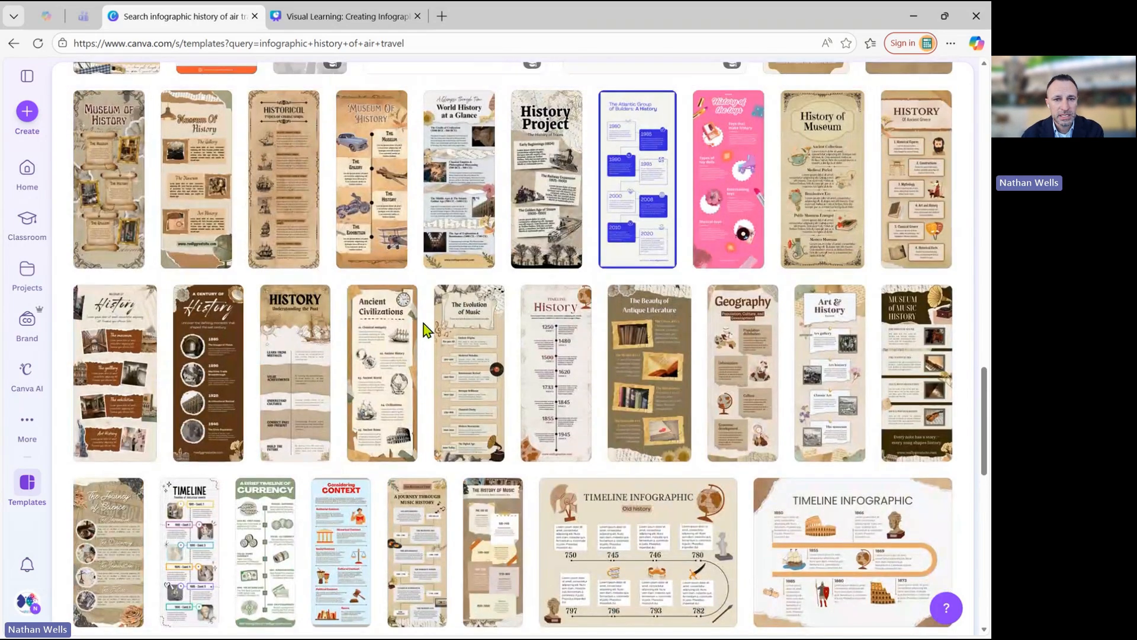
scroll(424, 323, "up", 2)
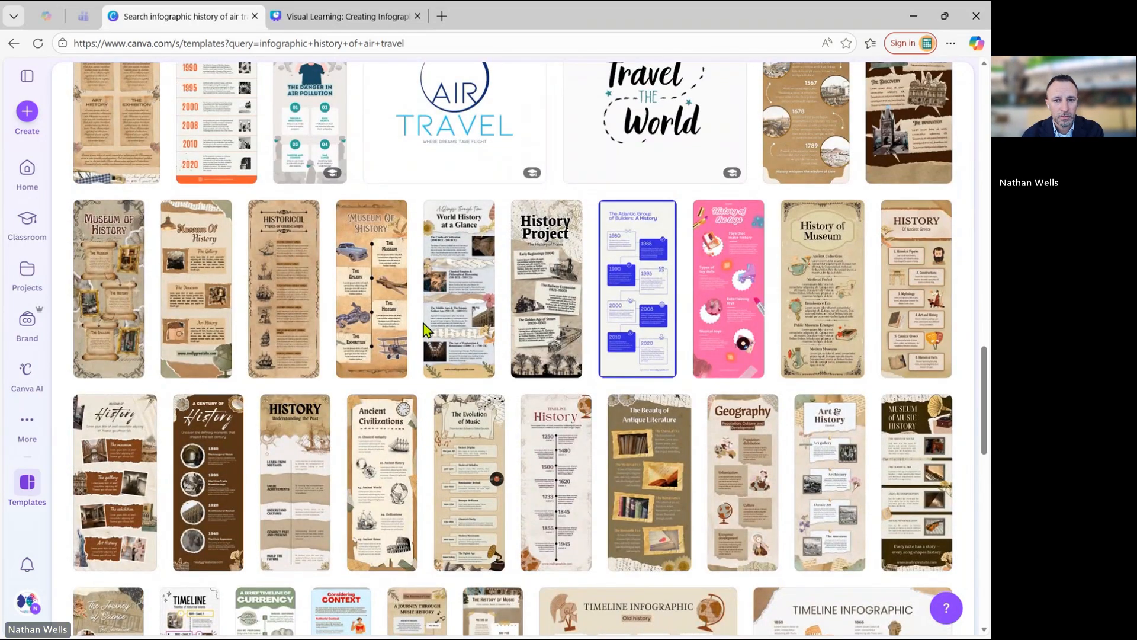
scroll(424, 323, "down", 3)
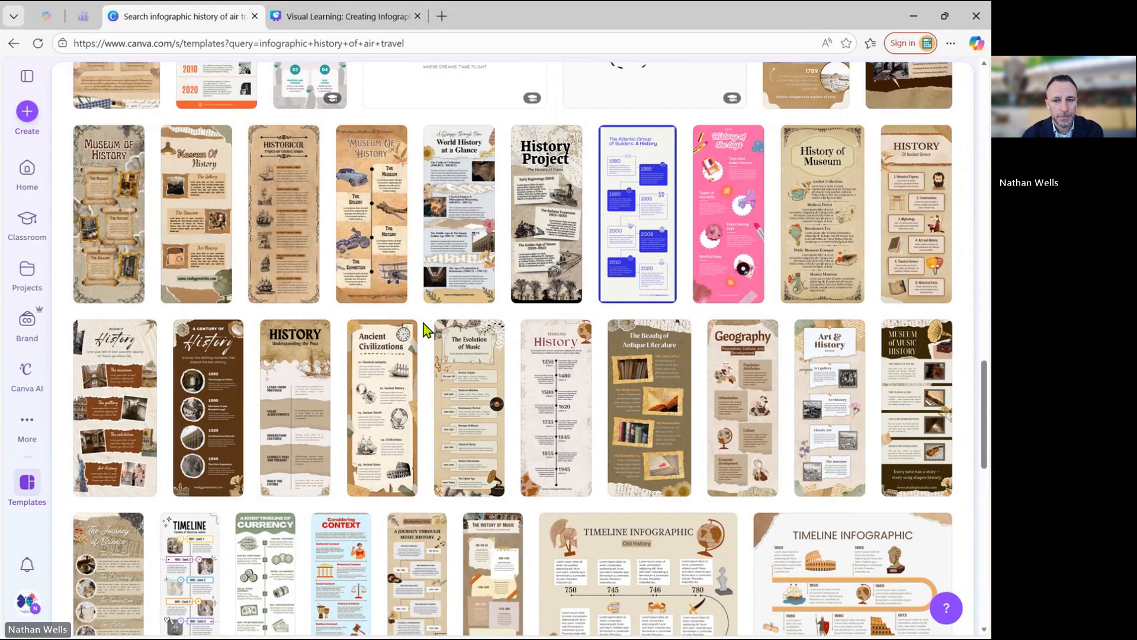
scroll(424, 323, "down", 3)
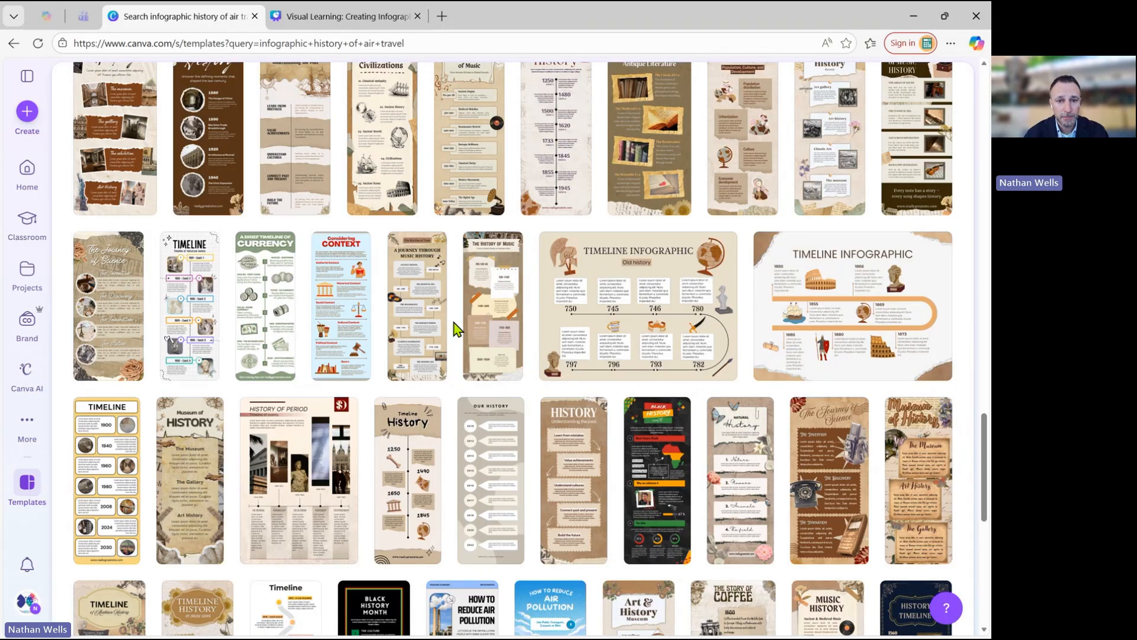
Preview the Beige Neutral Illustrated Music History Infographic, titled "A Journey Through Music History", and start customizing that template.
scroll(454, 322, "up", 1)
scroll(455, 322, "down", 1)
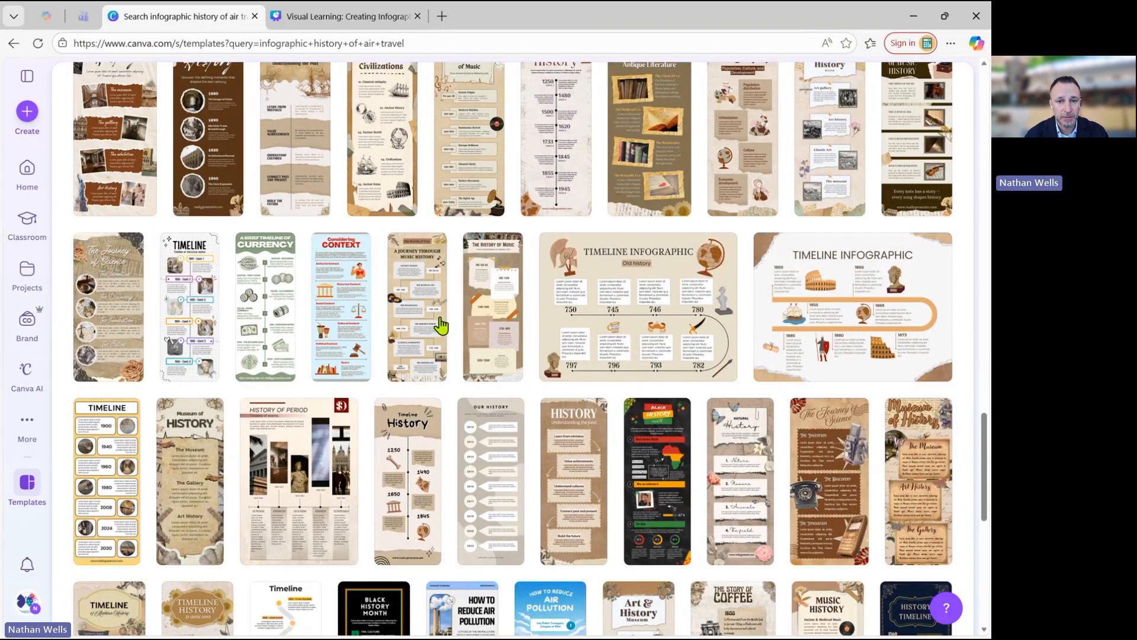
left_click(441, 325)
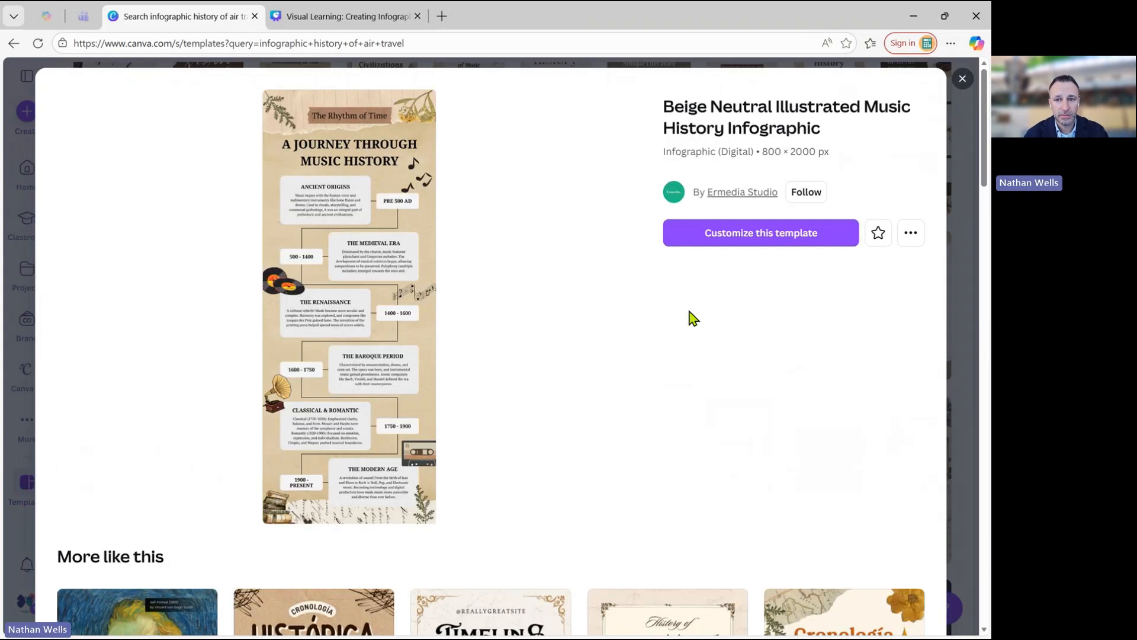
left_click(768, 233)
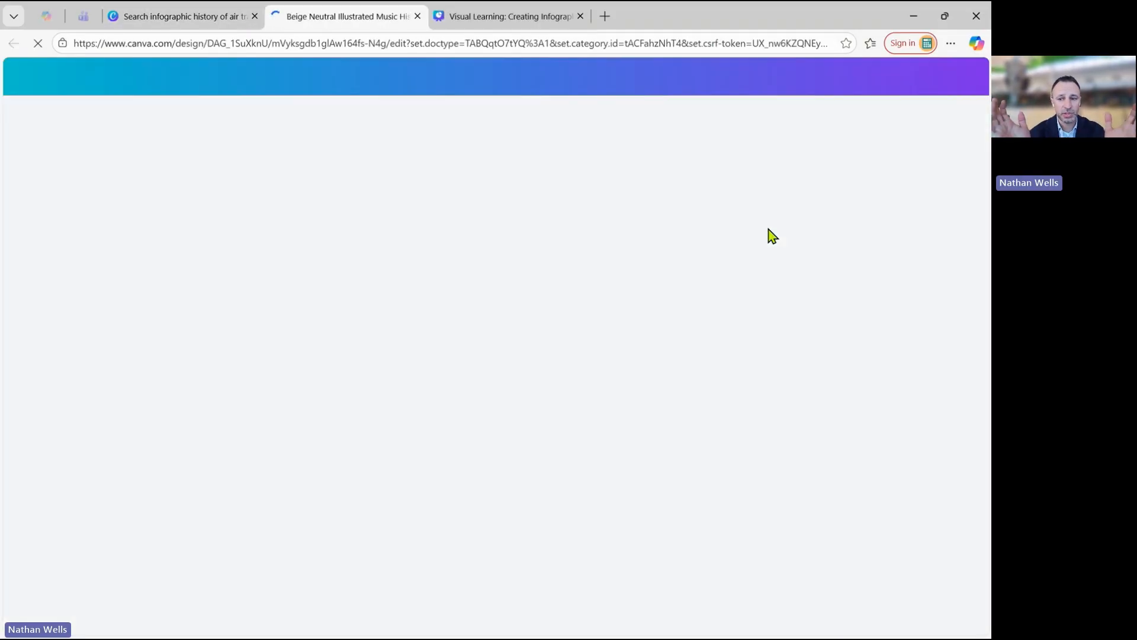
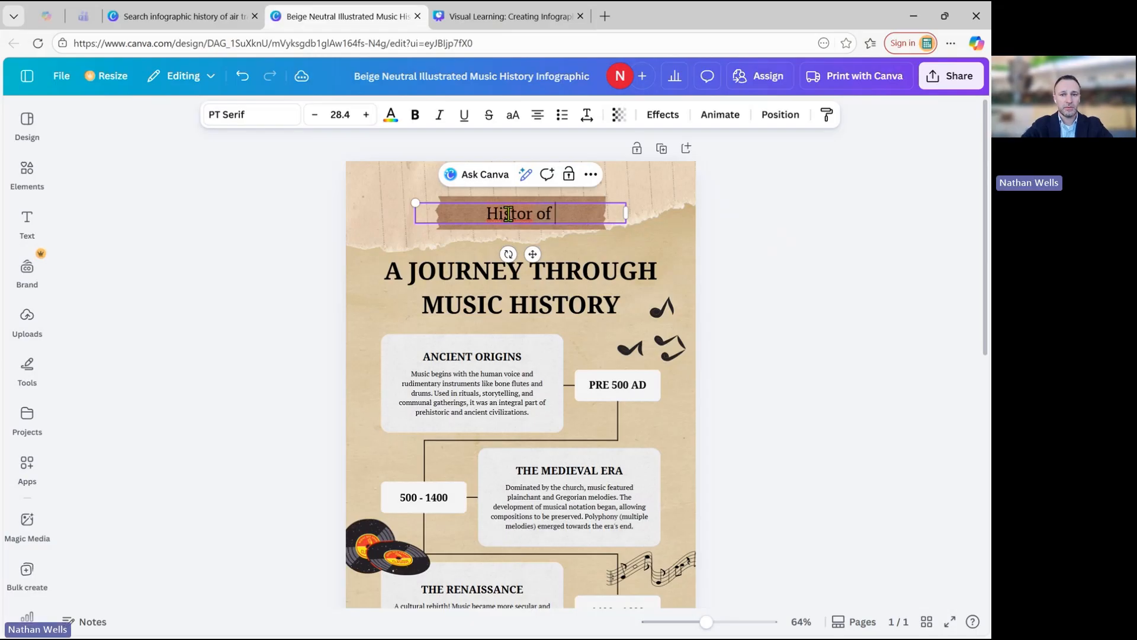
Finish the header text as "History of Air Travel" and delete the brown tape strip behind it.
key("BackSpace")
type("ravel")
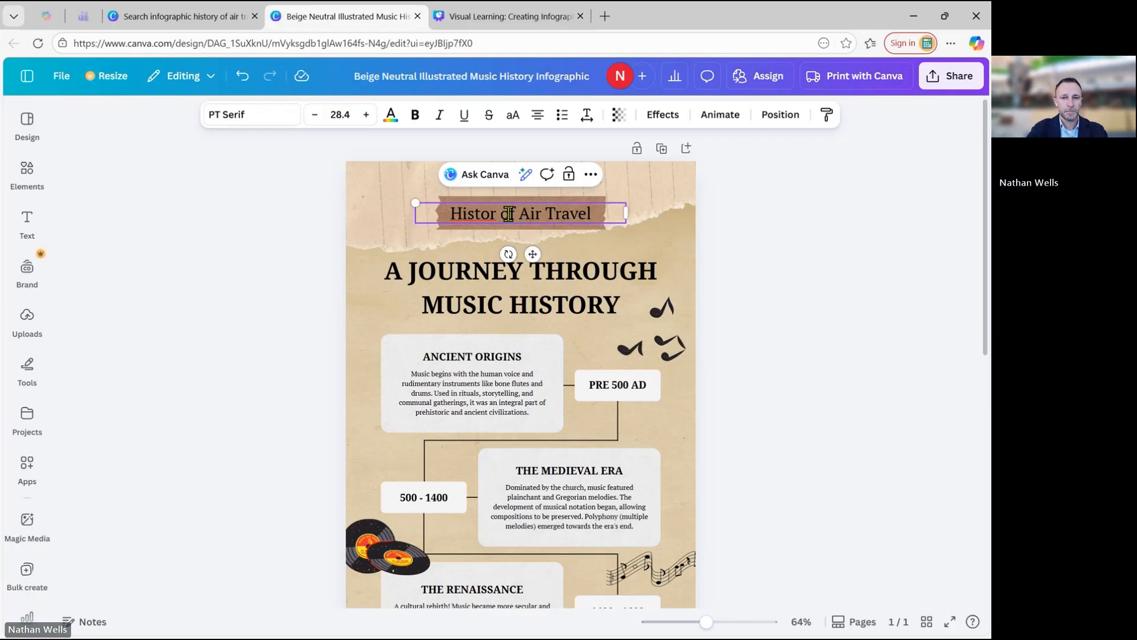
type("y")
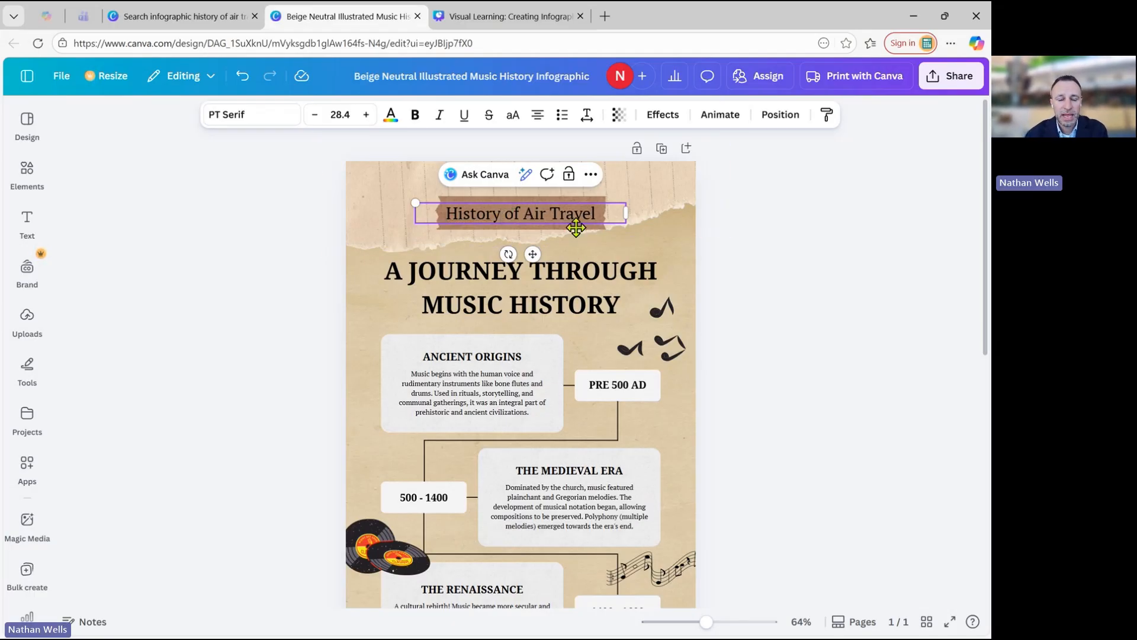
left_click(597, 198)
key("Delete")
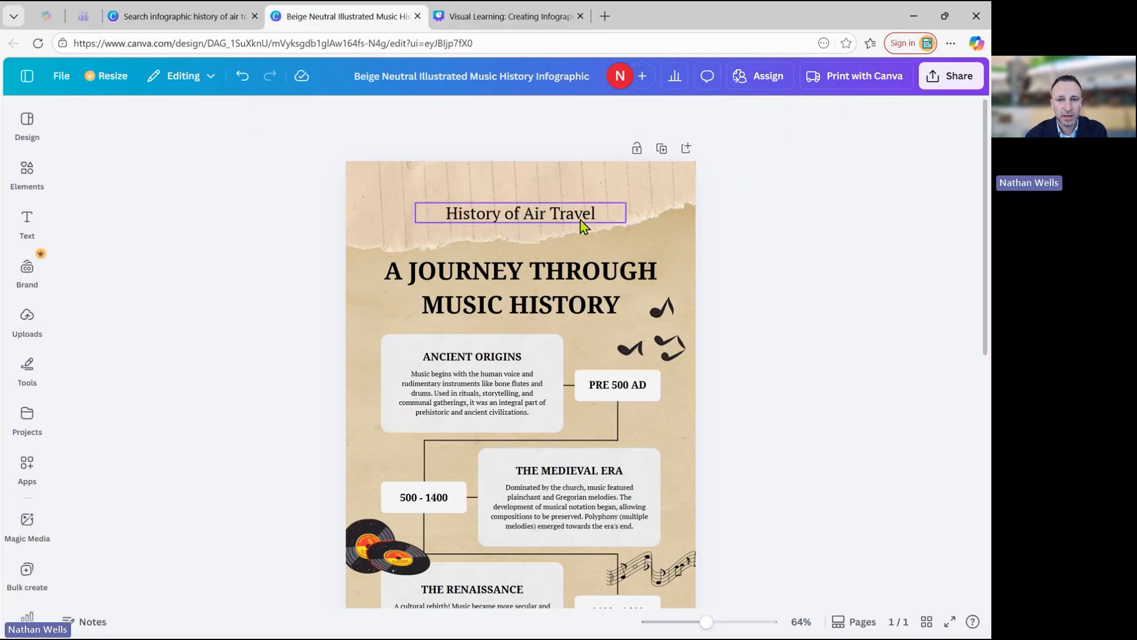
Enlarge the "History of Air Travel" header to about font size 41.3 and centre it horizontally on the page.
left_click(560, 236)
left_click(426, 212)
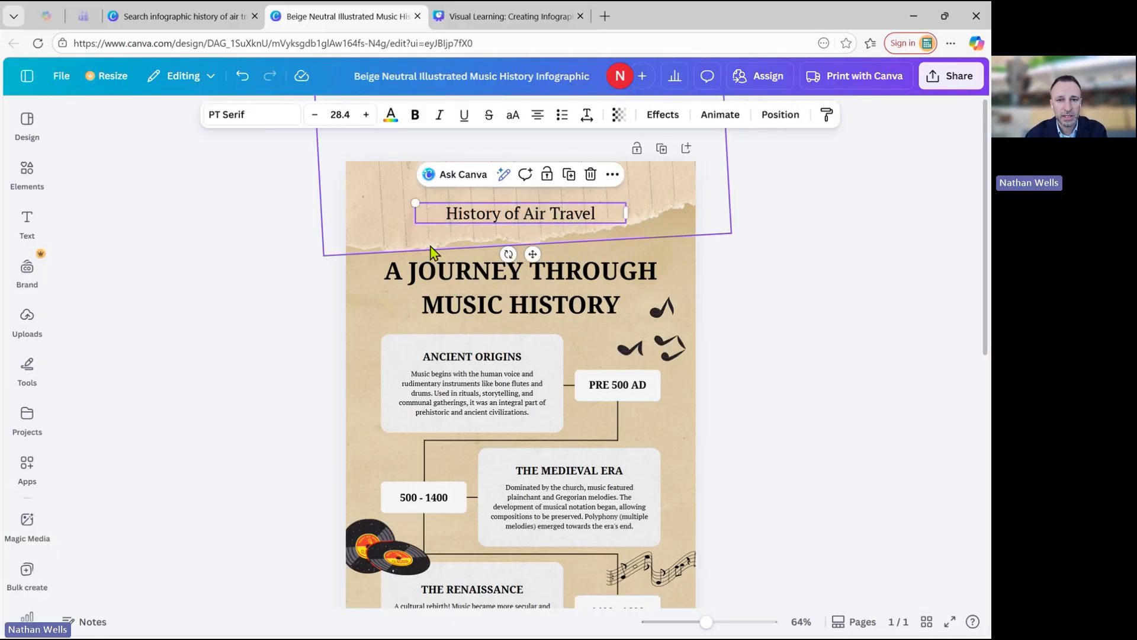
left_click_drag(417, 200, 323, 171)
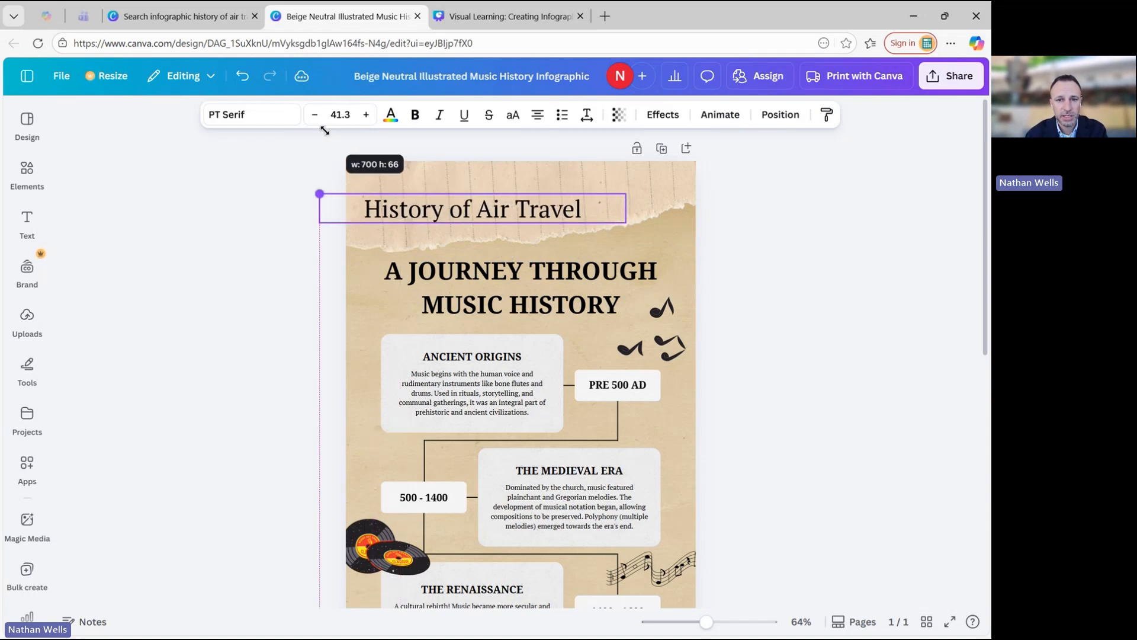
left_click(726, 215)
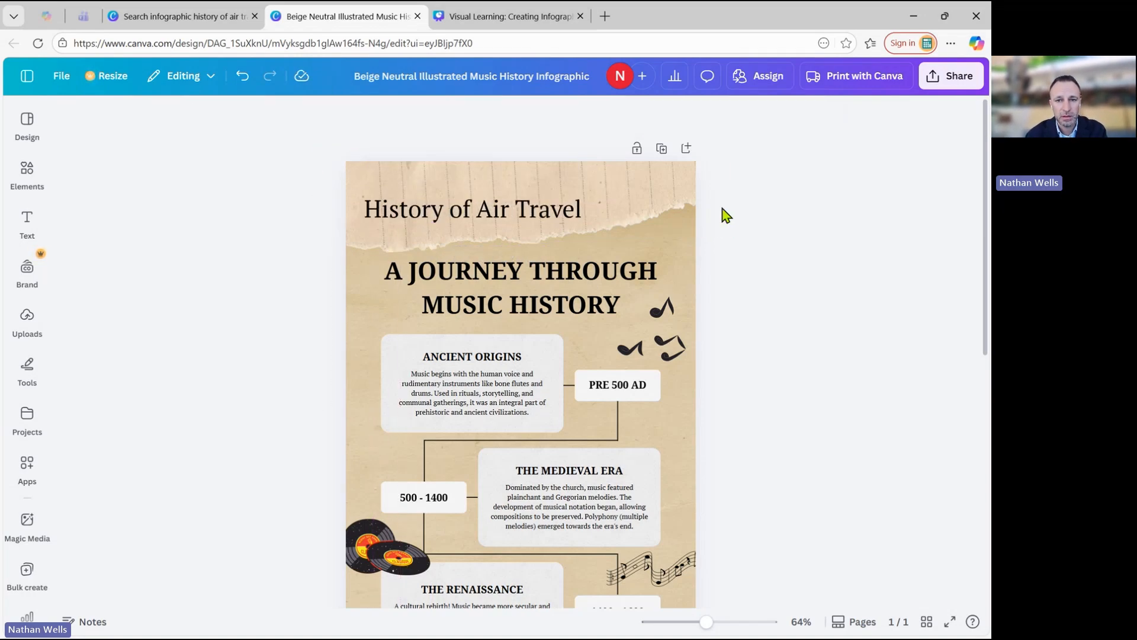
left_click(540, 221)
left_click_drag(541, 220, 586, 219)
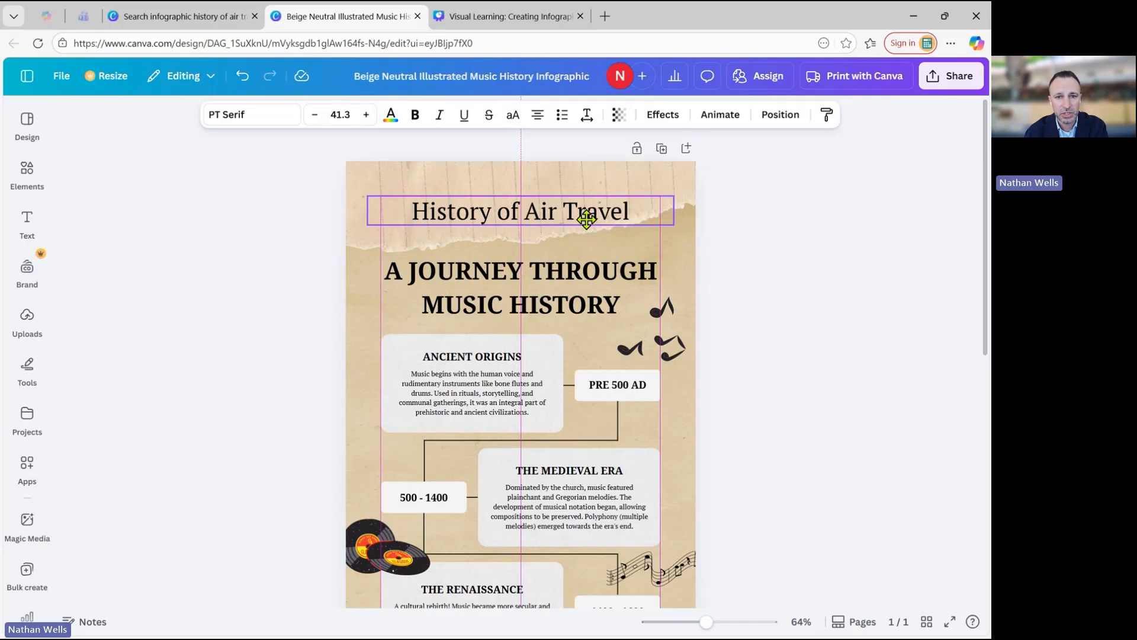
left_click_drag(587, 219, 587, 222)
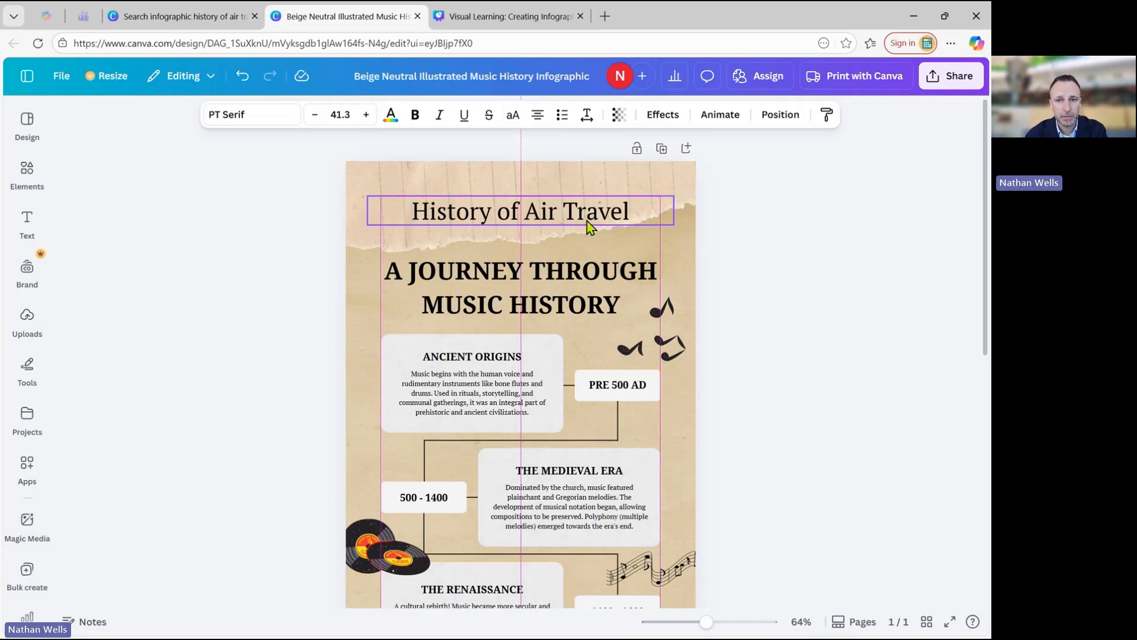
left_click(772, 291)
scroll(772, 291, "down", 2)
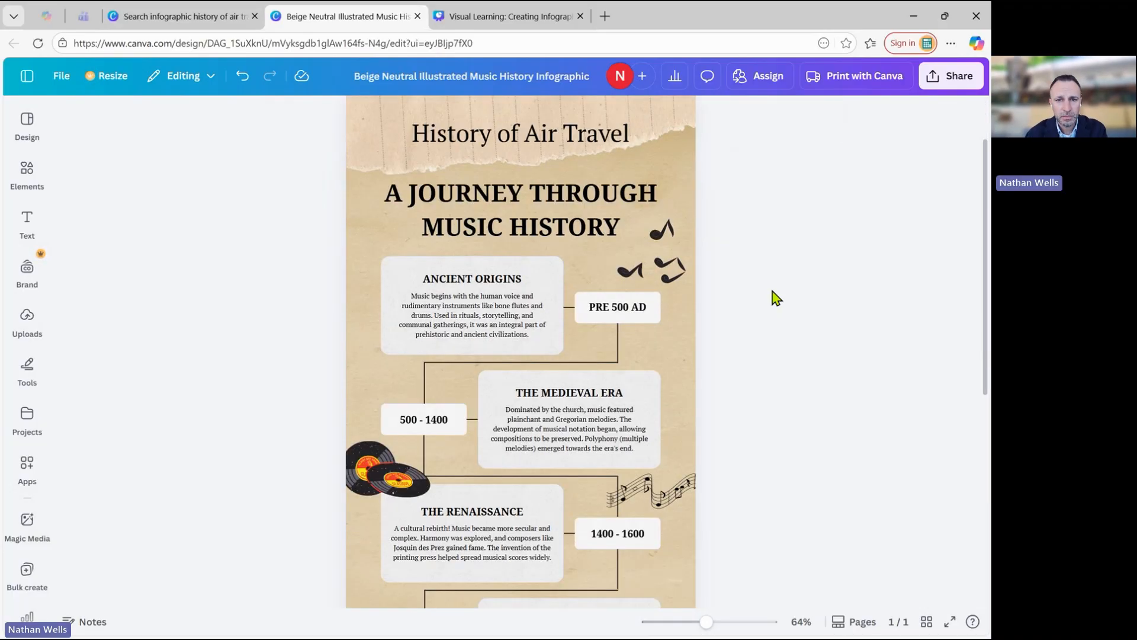
double_click(522, 200)
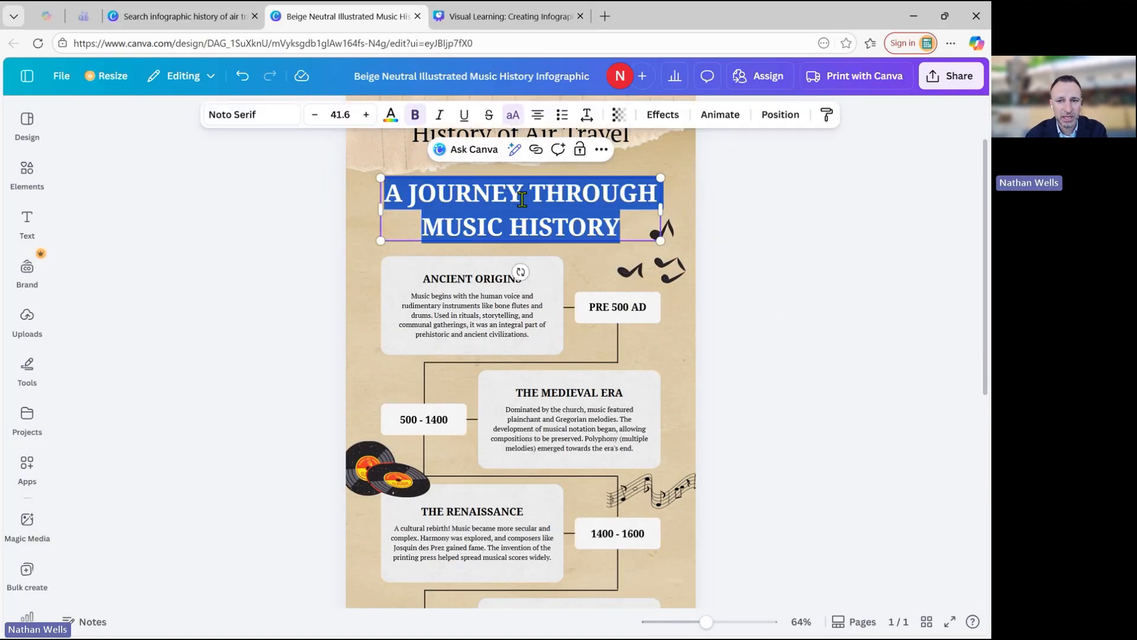
left_click(774, 291)
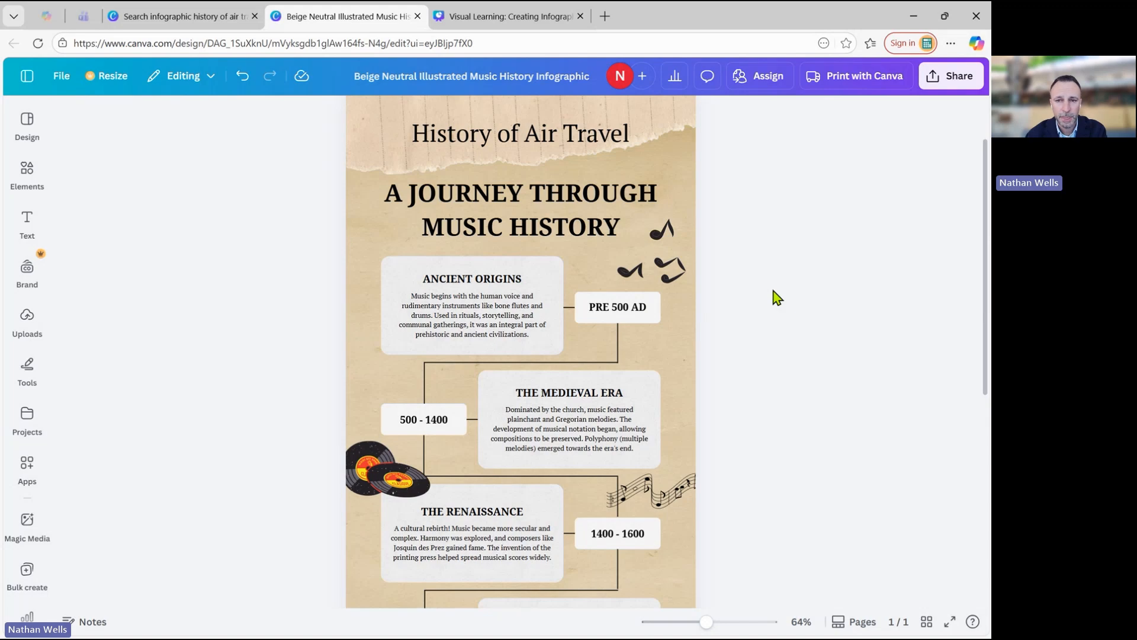
Search the design elements for "first air plane" to find a replacement for the music notes graphic.
left_click(676, 270)
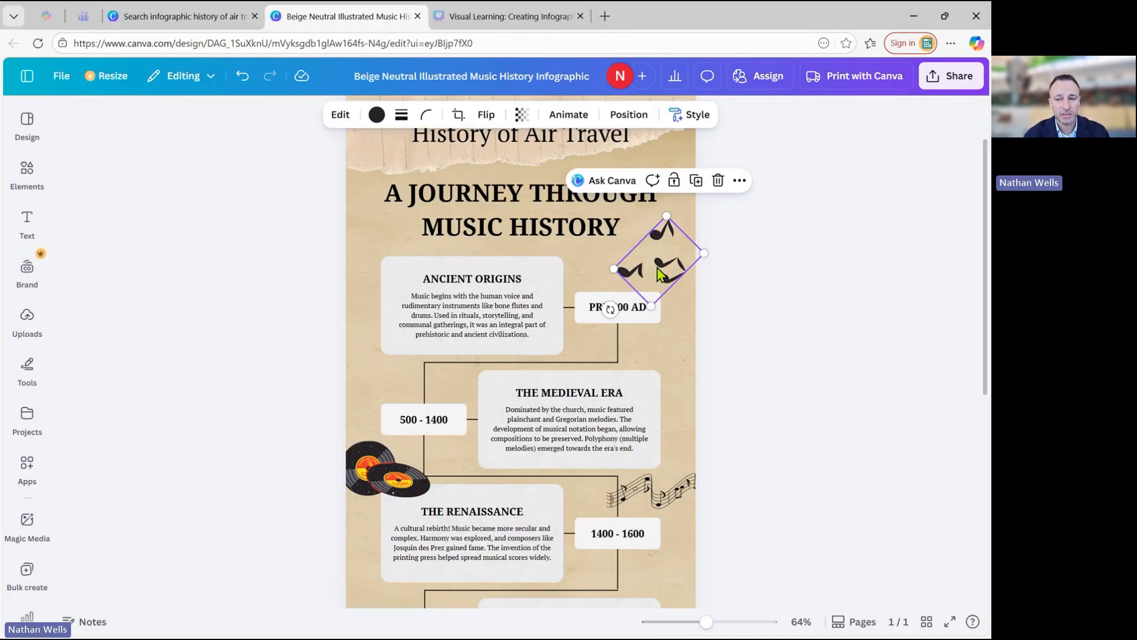
left_click(27, 269)
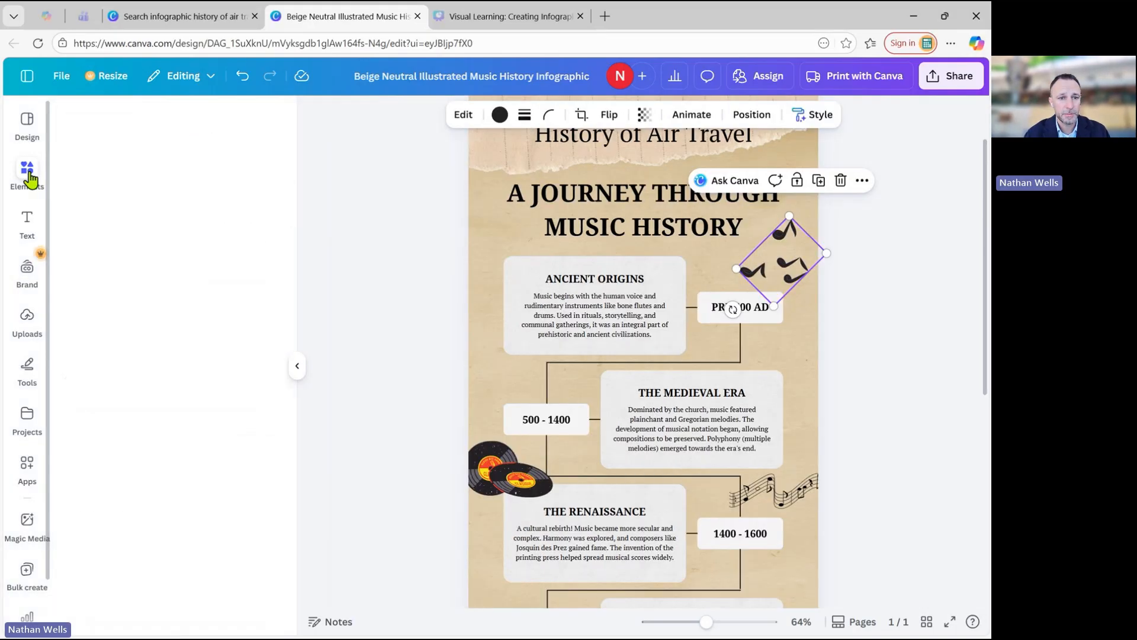
left_click(27, 172)
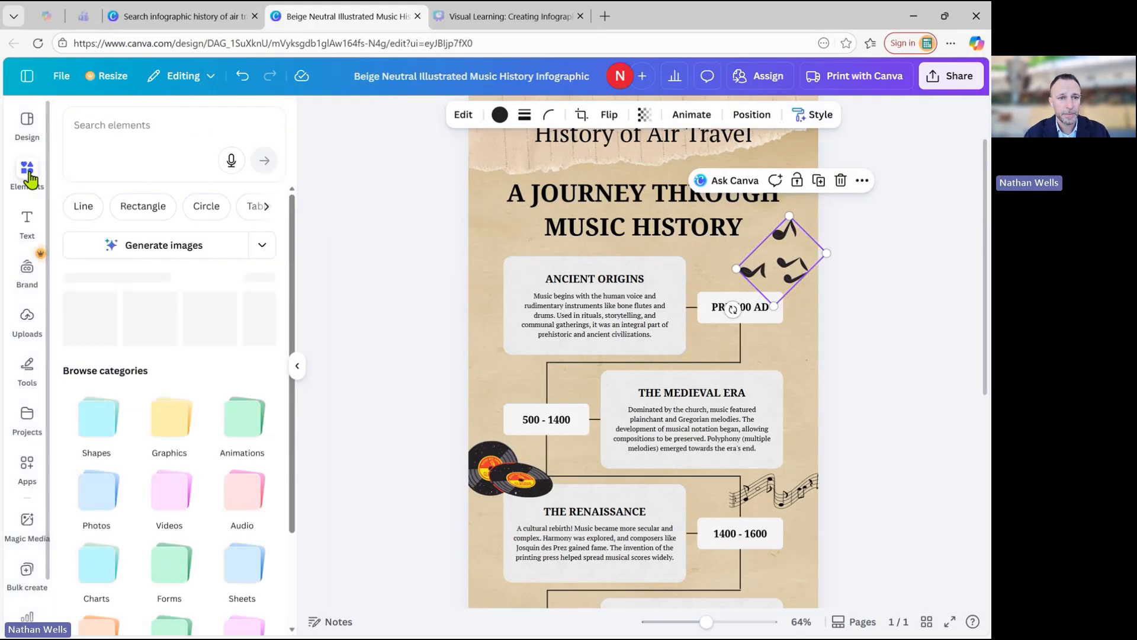
left_click(151, 132)
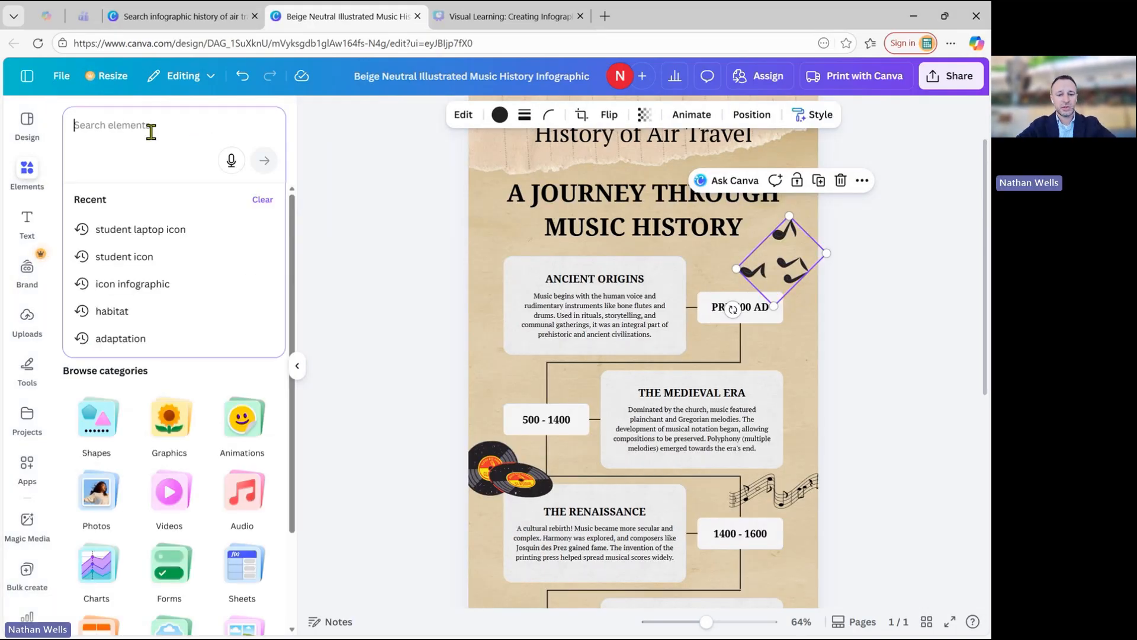
type("first ai pro")
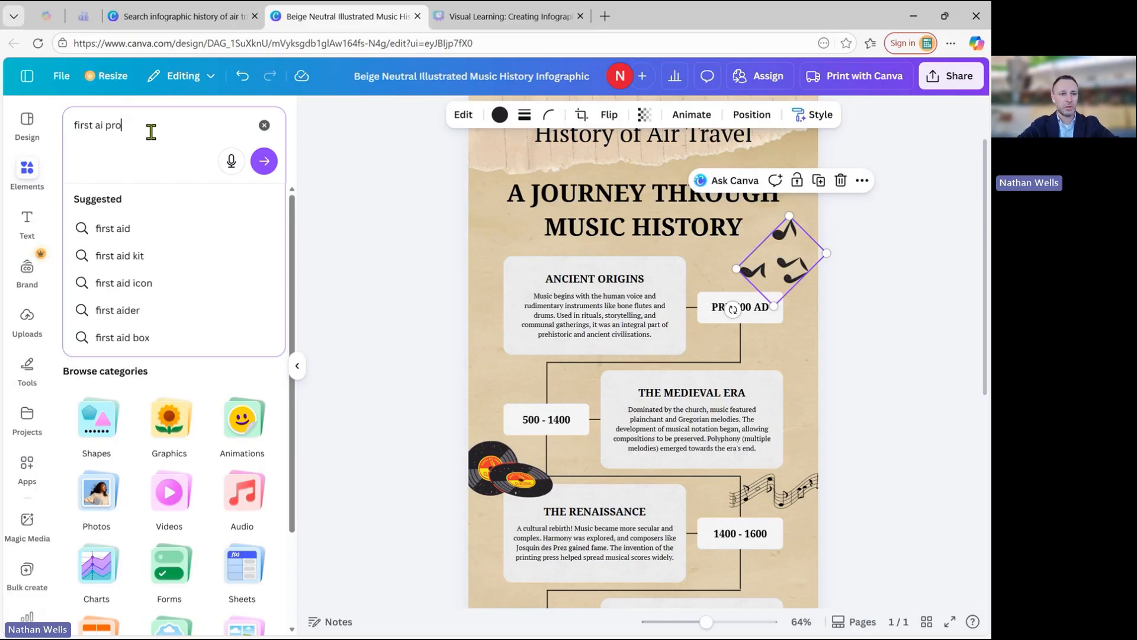
key("BackSpace")
key("BackSpace")
key("BackSpace")
key("BackSpace")
type("rp")
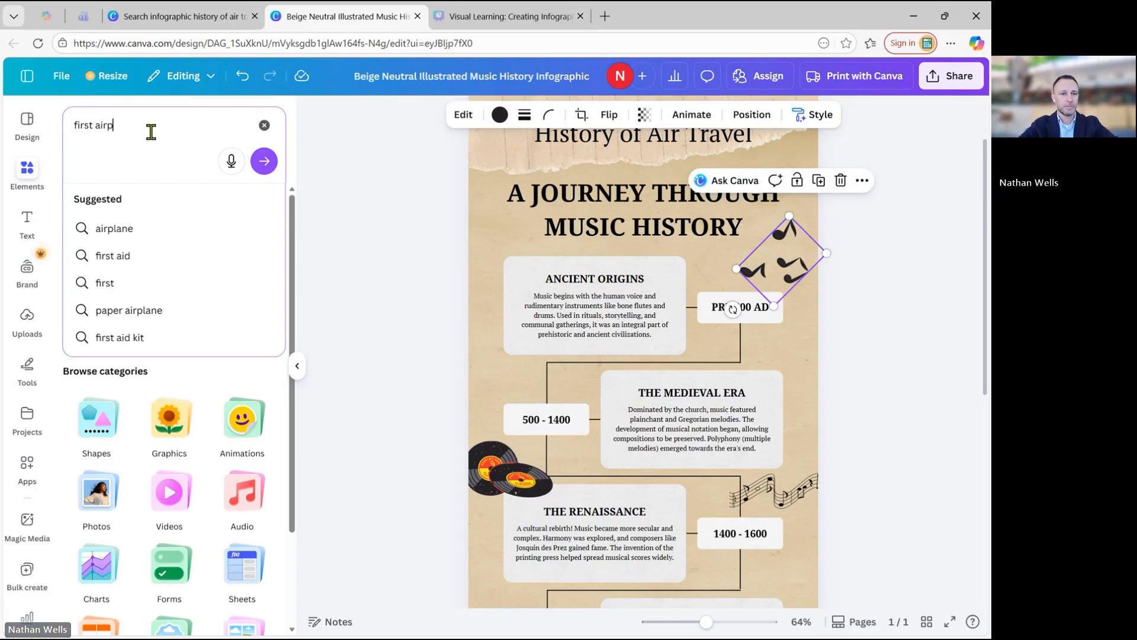
key("BackSpace")
type("plan")
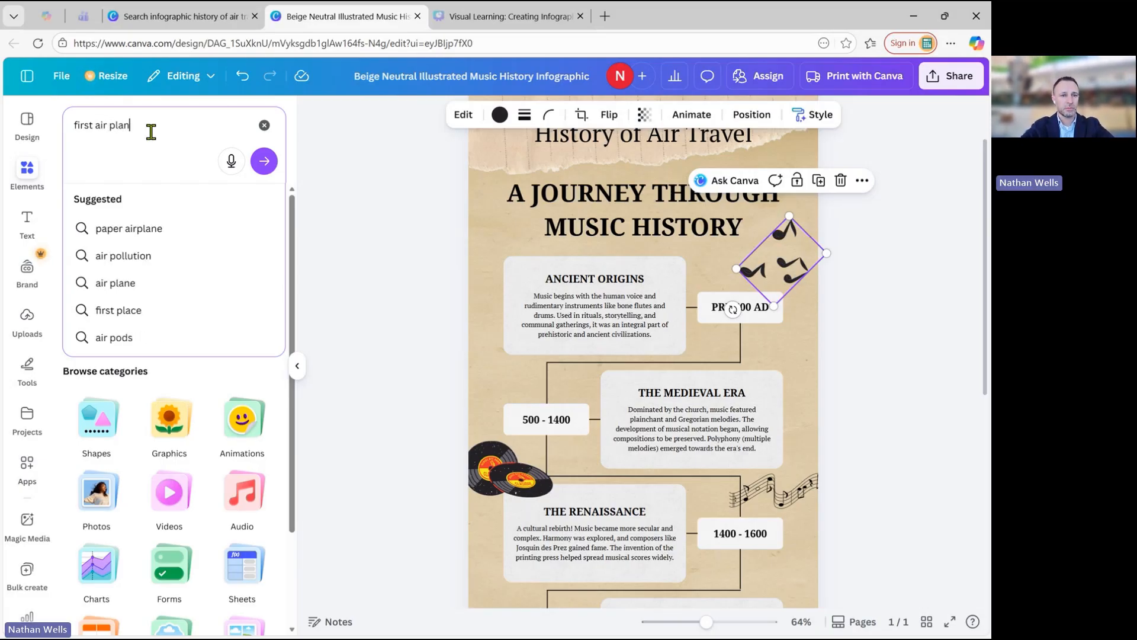
type("e")
key("Return")
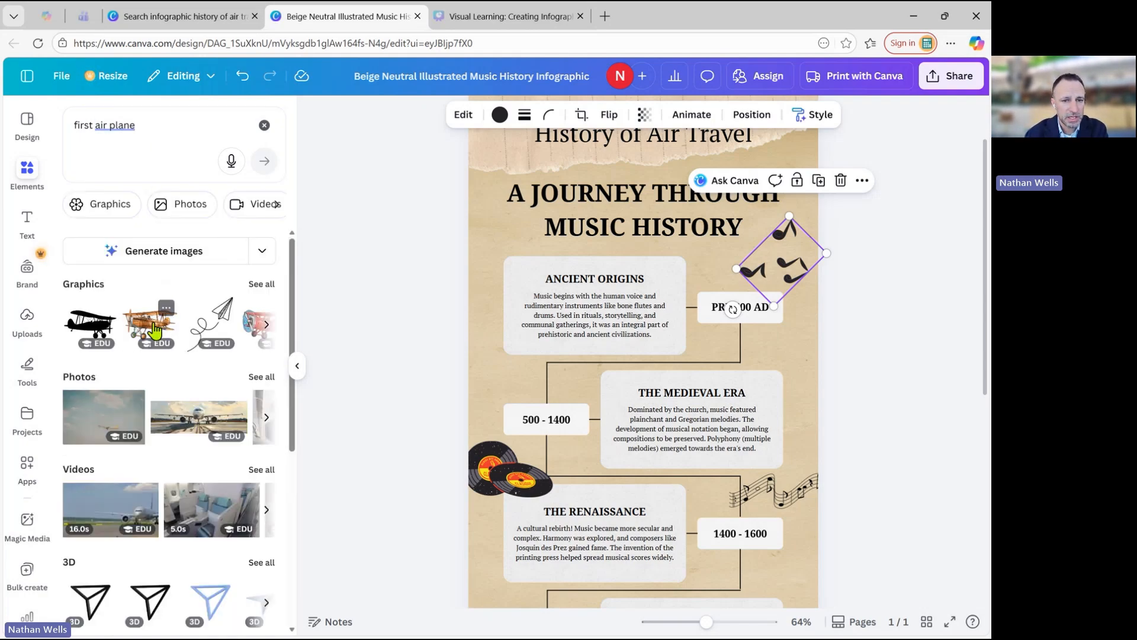
Browse all matching graphics, insert the red biplane, shrink it to about a third of its size and tilt it slightly clockwise.
left_click(262, 301)
scroll(240, 401, "down", 2)
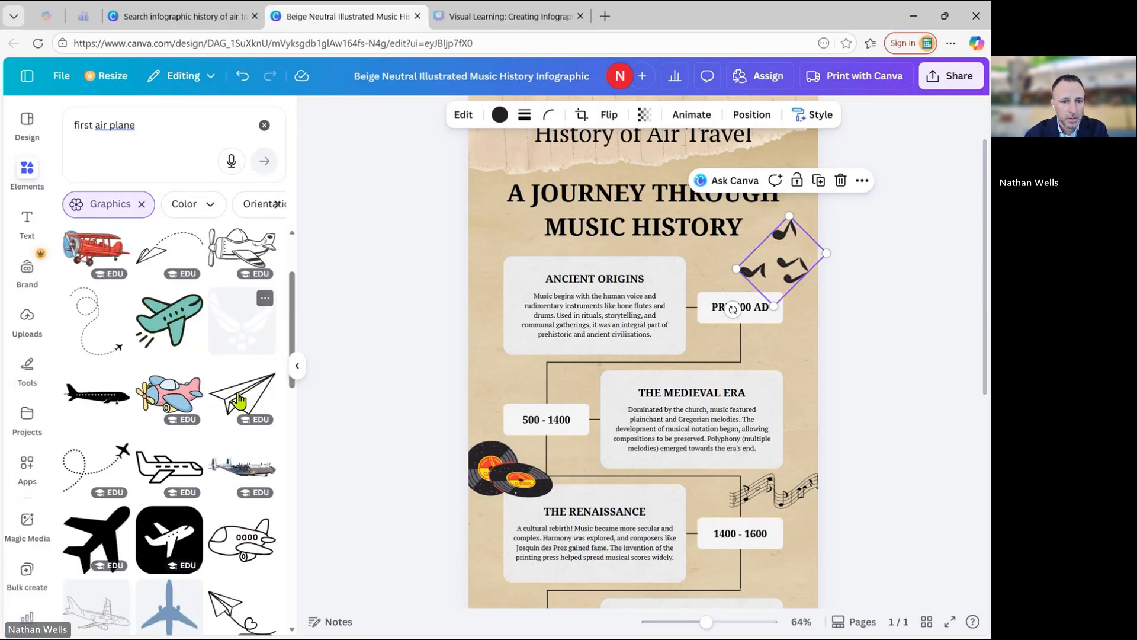
scroll(239, 401, "down", 3)
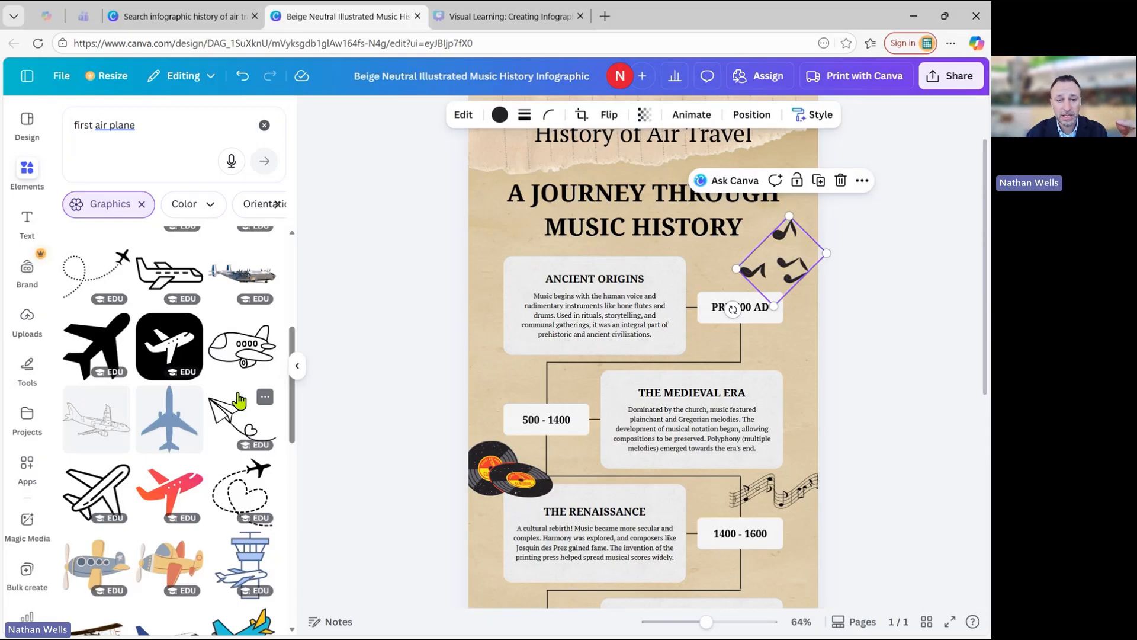
scroll(239, 401, "up", 5)
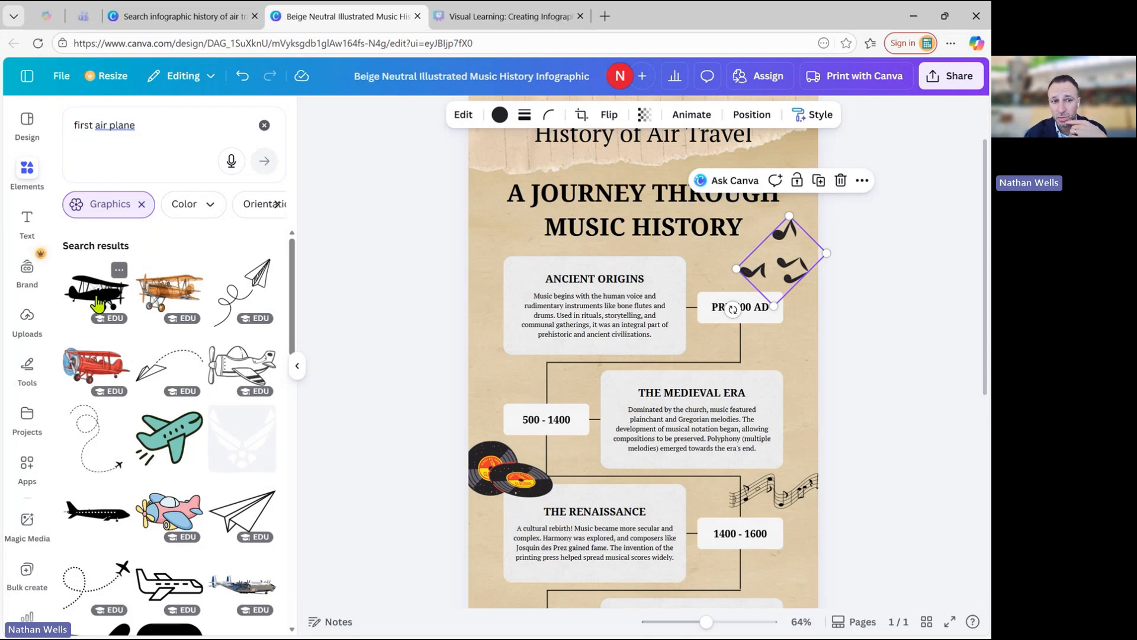
left_click(105, 375)
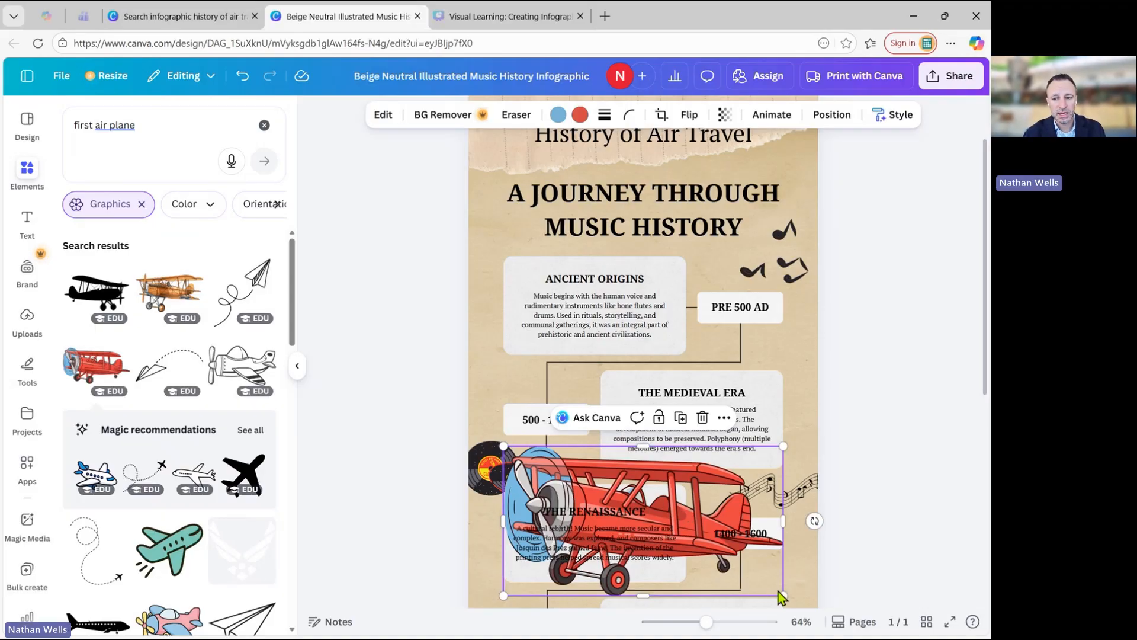
left_click_drag(778, 592, 550, 410)
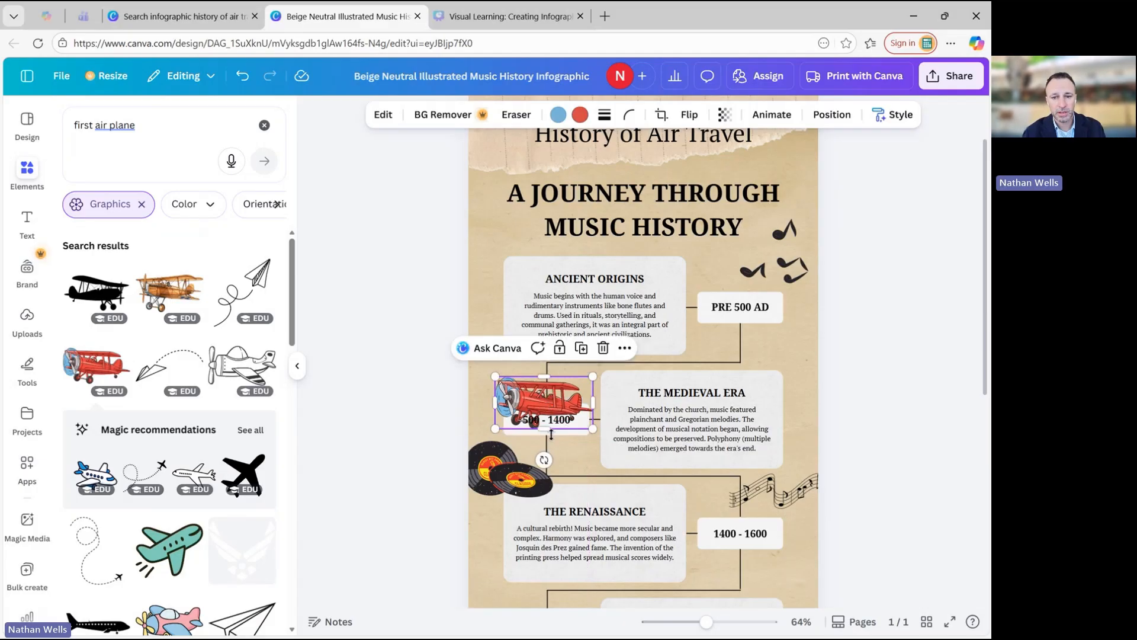
left_click_drag(543, 460, 528, 457)
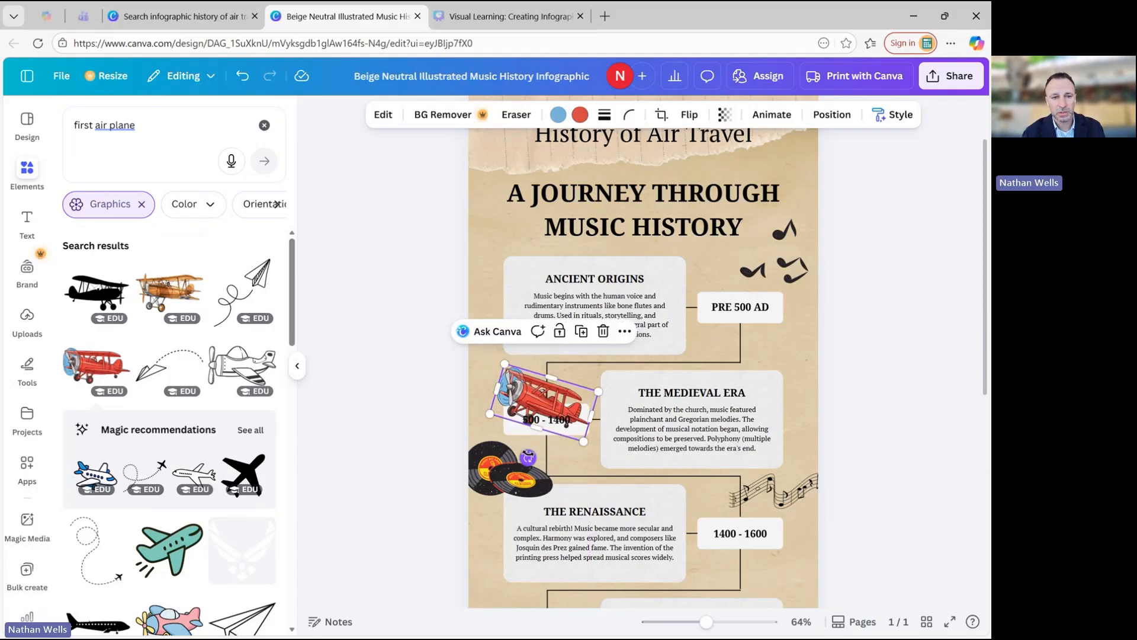
Try the black biplane silhouette at half size over the music notes near the title, and delete it.
left_click(100, 299)
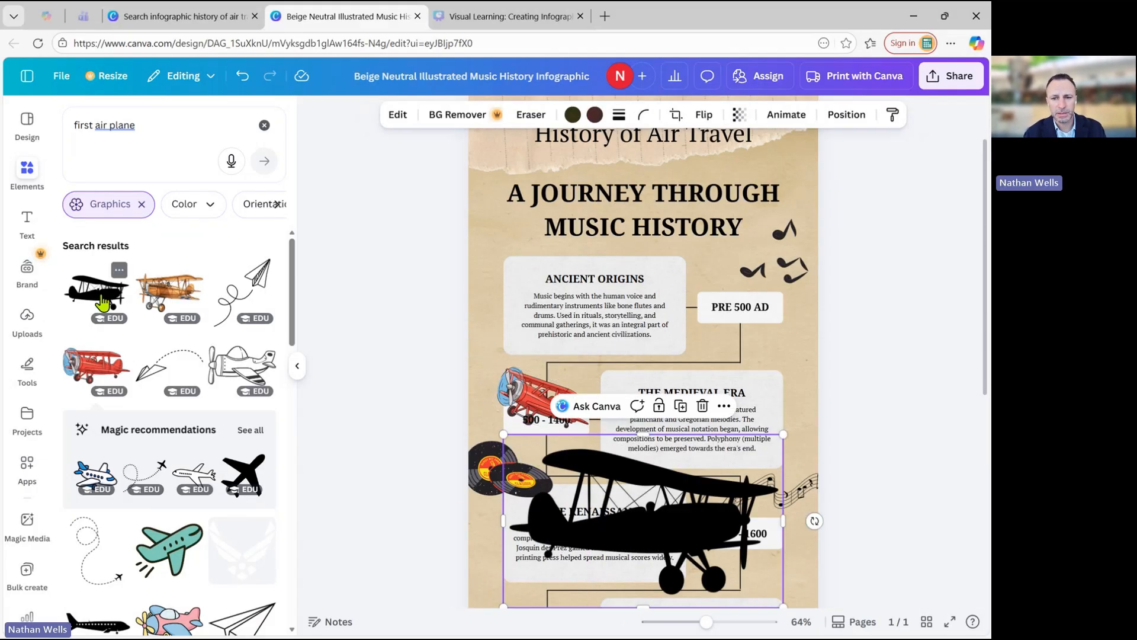
left_click(650, 516)
left_click(699, 450)
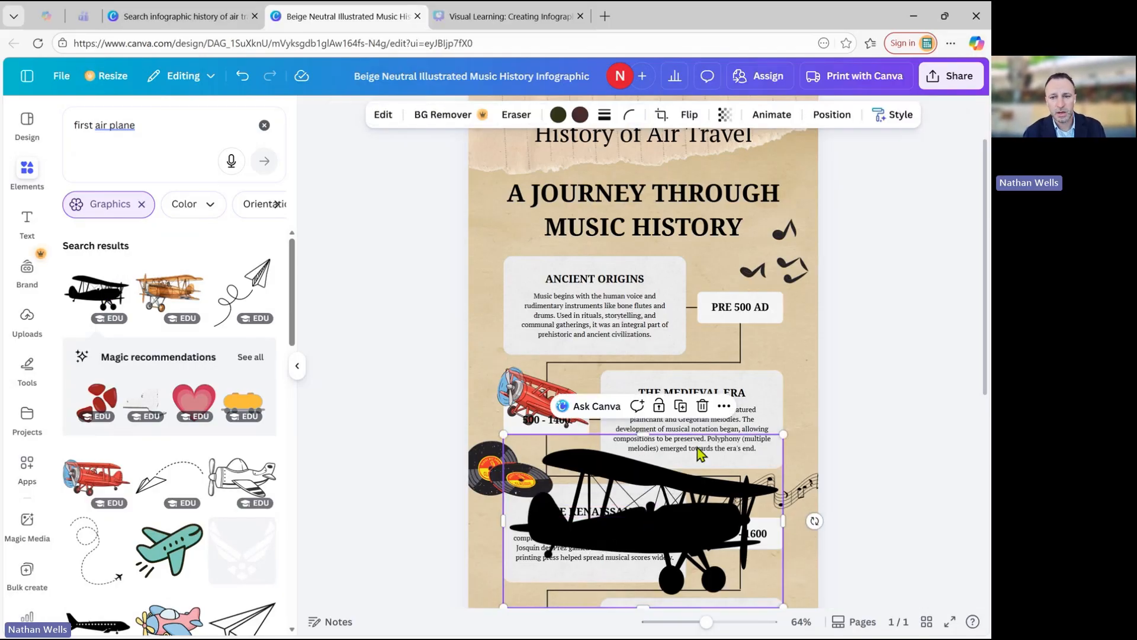
left_click_drag(701, 454, 708, 174)
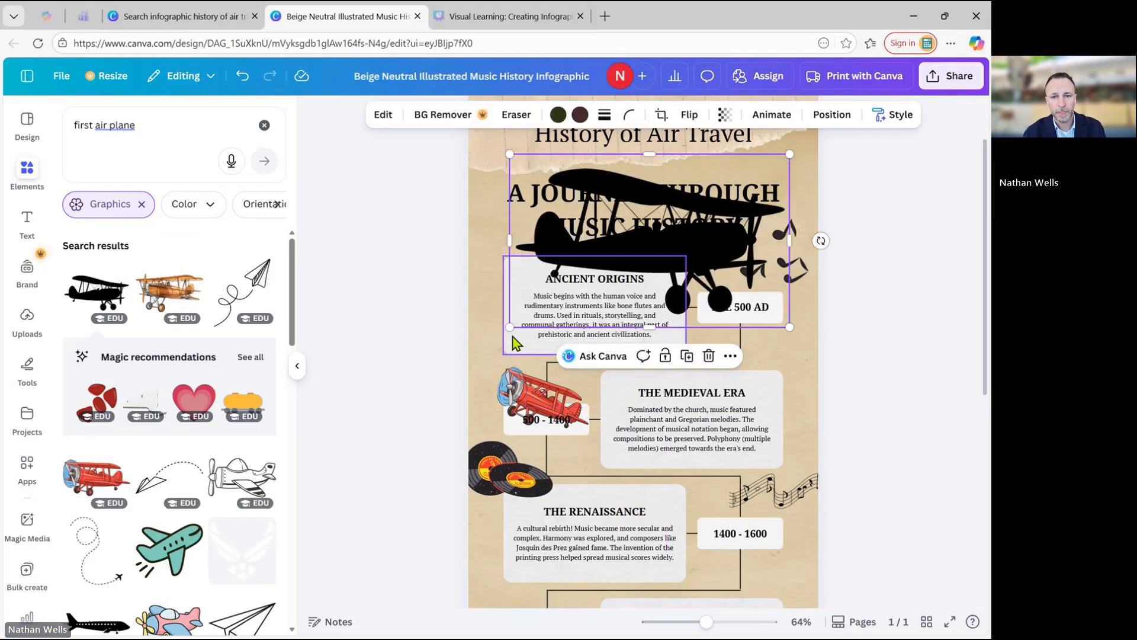
left_click_drag(509, 327, 649, 241)
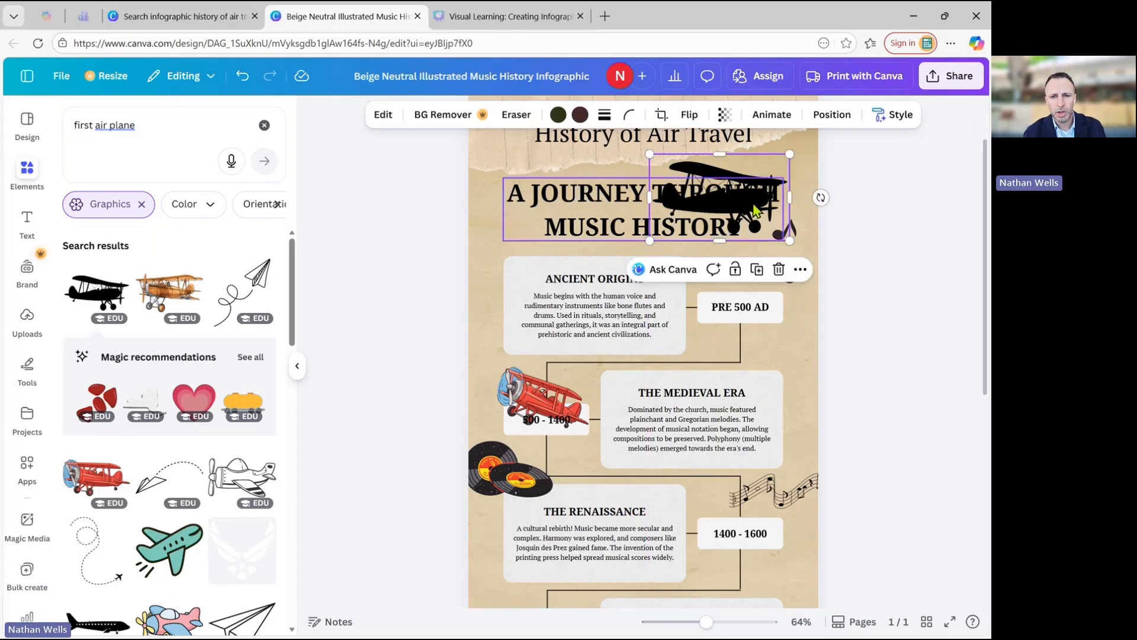
left_click_drag(753, 204, 750, 258)
key("Delete")
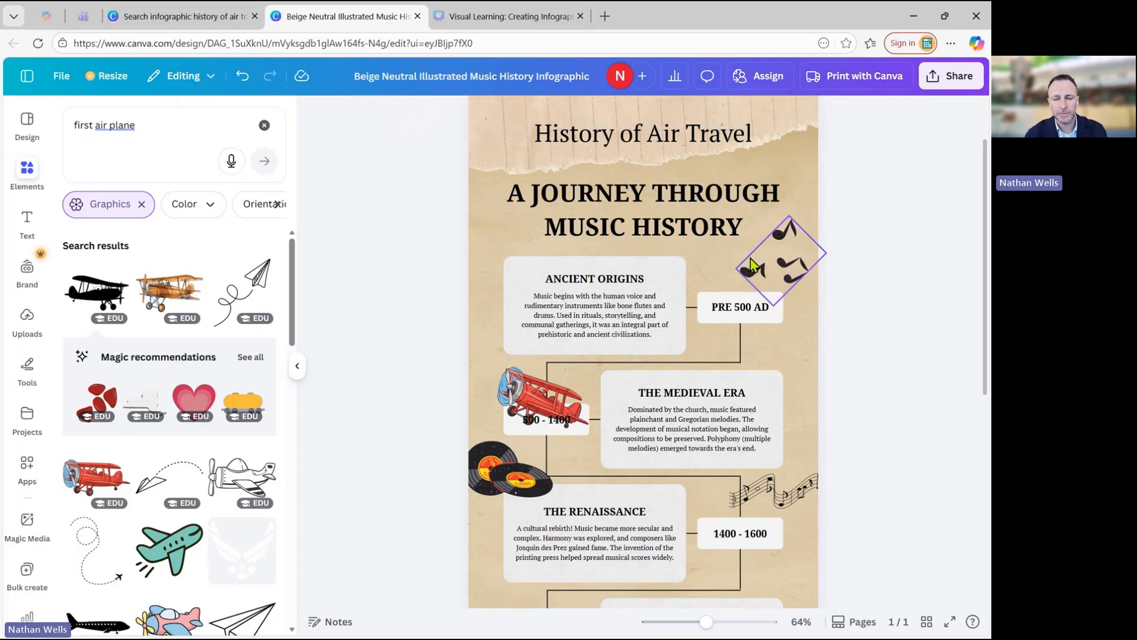
Delete the music notes beside the title and place the red biplane in their spot, just above the "PRE 500 AD" box.
left_click(751, 258)
key("Delete")
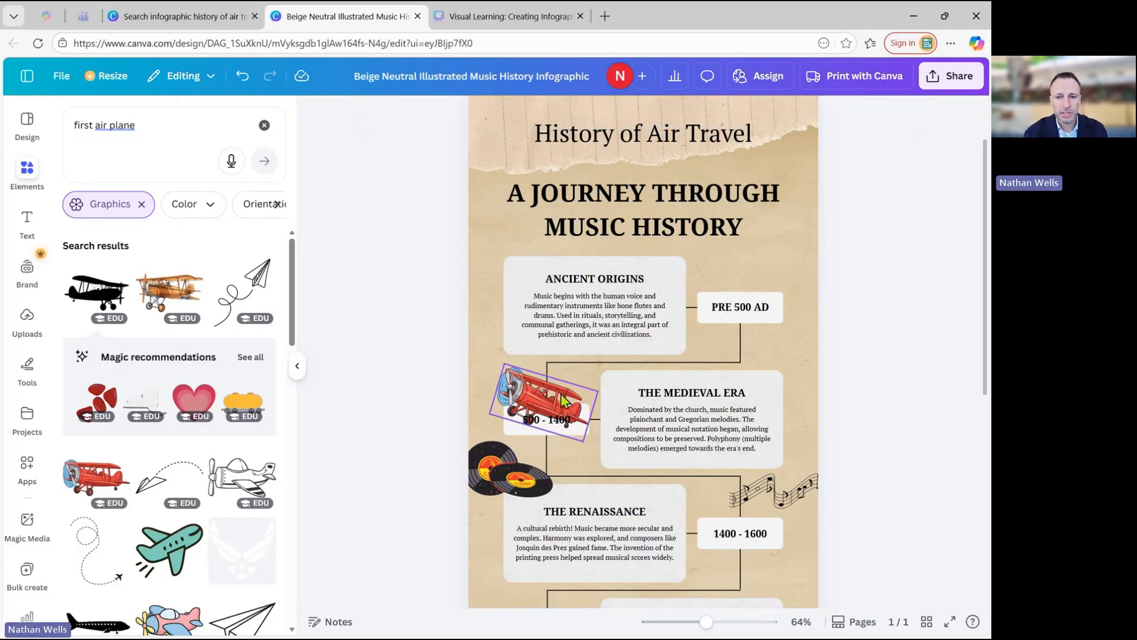
left_click_drag(557, 397, 767, 255)
left_click(403, 335)
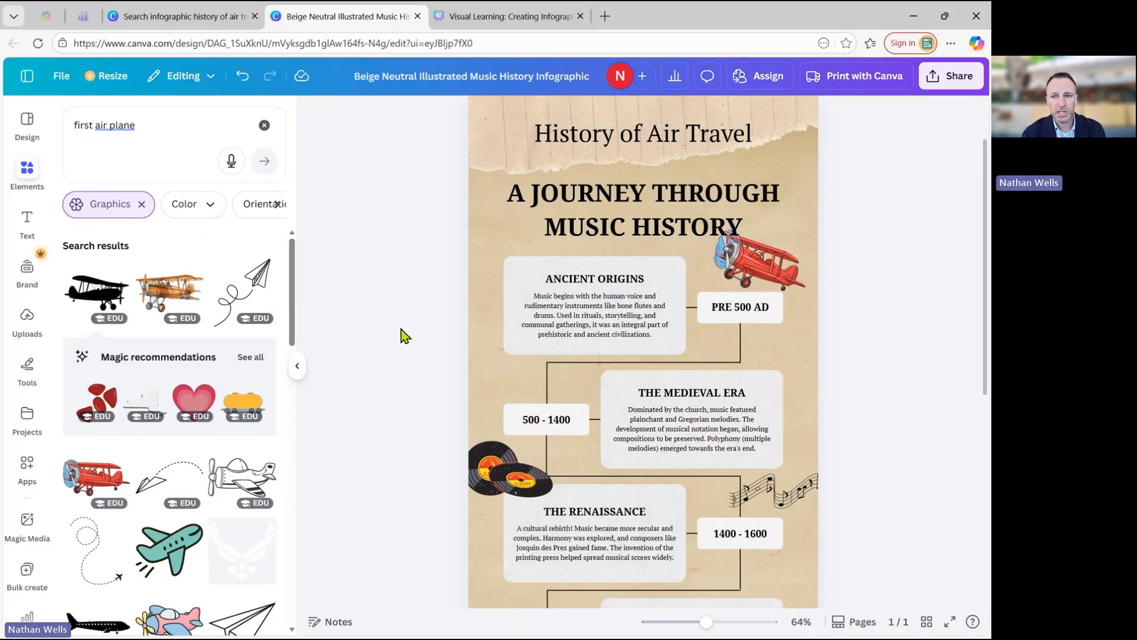
left_click_drag(760, 268, 764, 275)
left_click(391, 326)
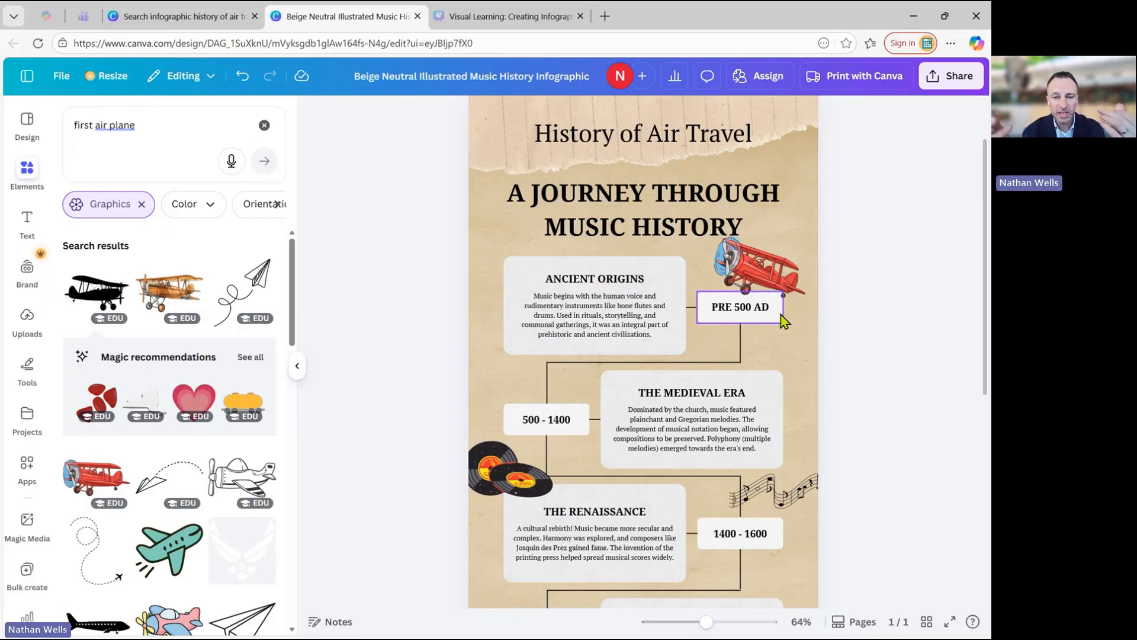
Replace the "ANCIENT ORIGINS" heading in the first timeline box with "FIRST AIRPLANES".
left_click(299, 372)
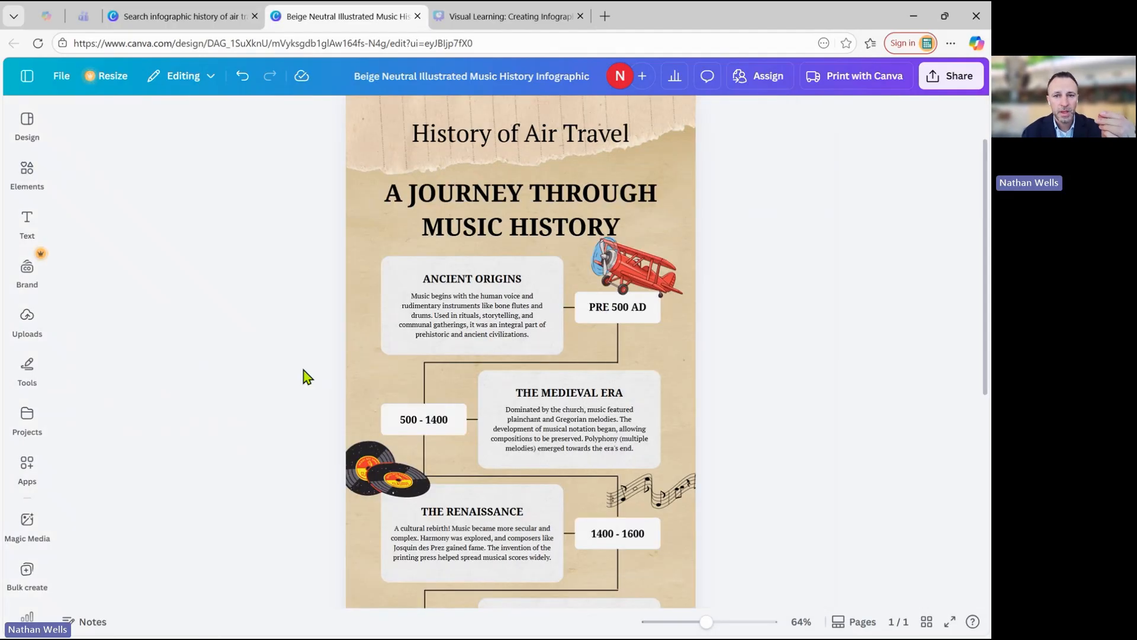
double_click(464, 278)
type("FIRS")
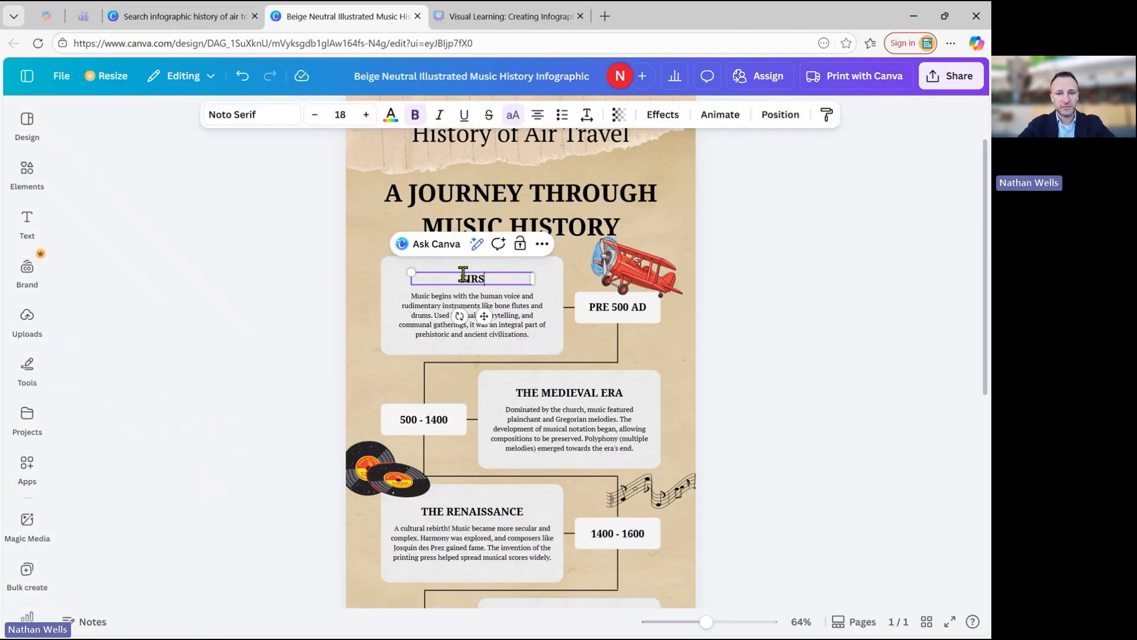
type("T AIRPLANES")
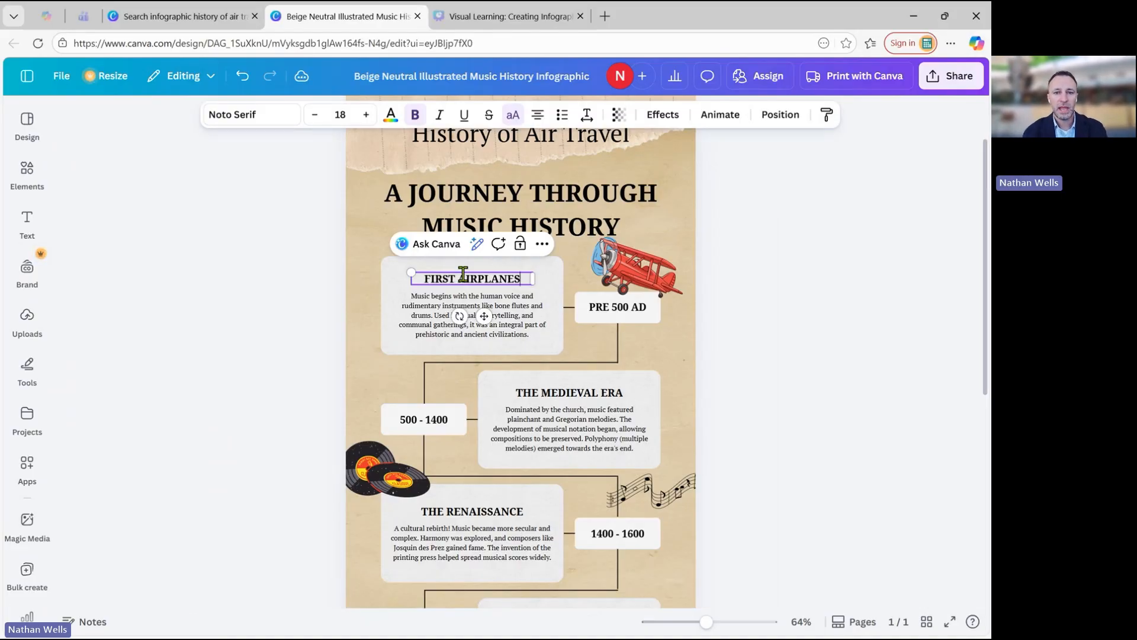
Ask Canva's AI on the paragraph under "FIRST AIRPLANES": "what should I know about the first airplanes".
left_click(427, 316)
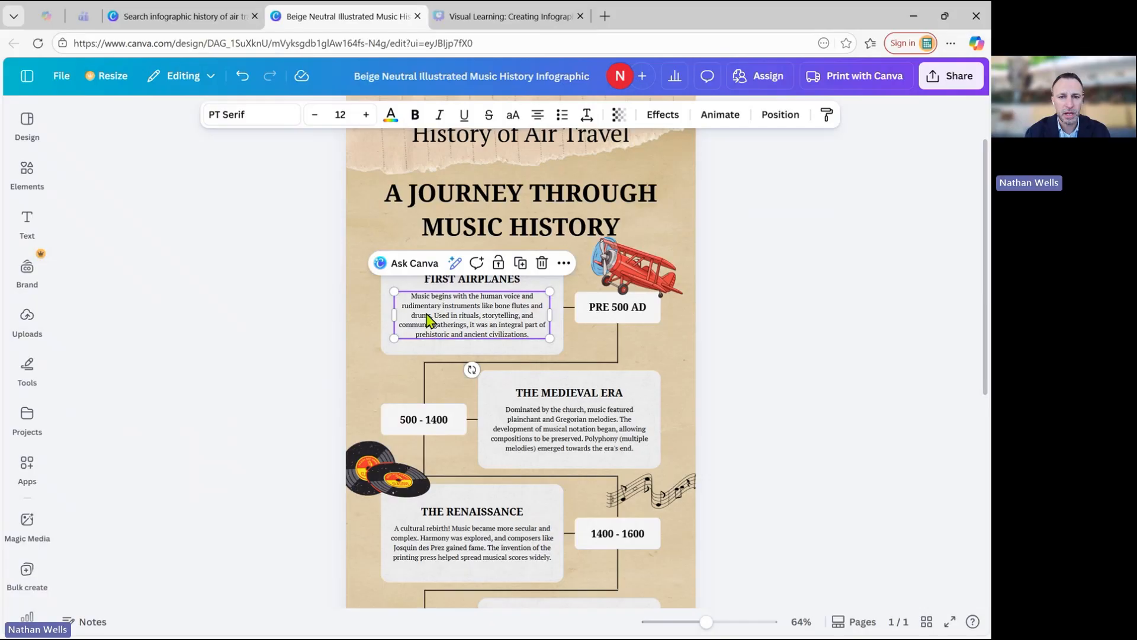
double_click(427, 314)
left_click(467, 306)
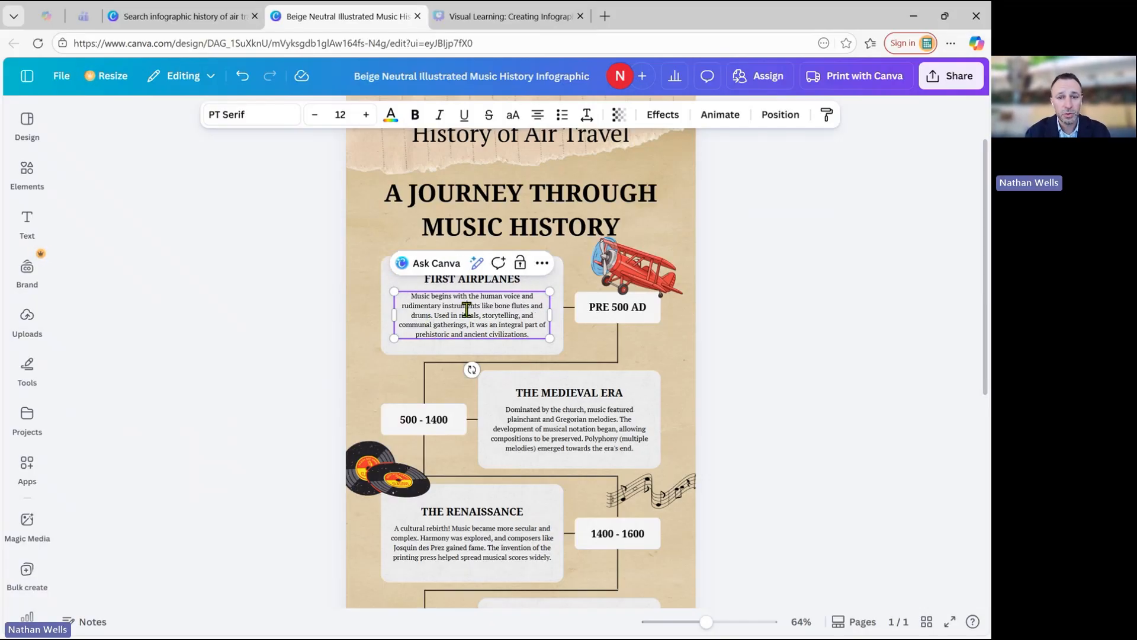
left_click(443, 263)
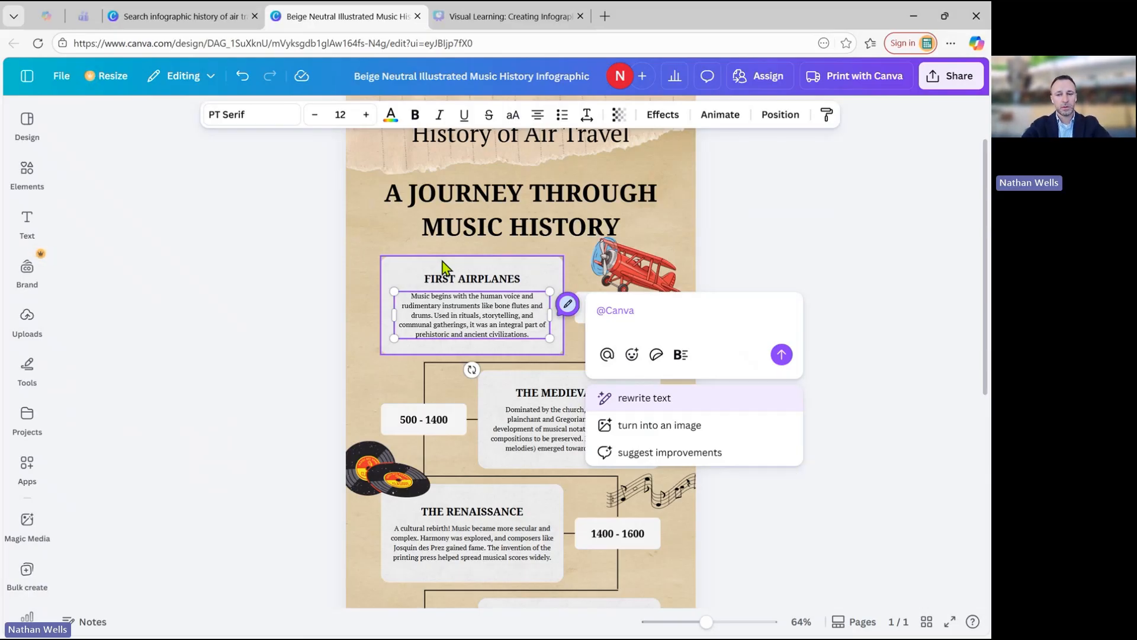
type("what should I know agou")
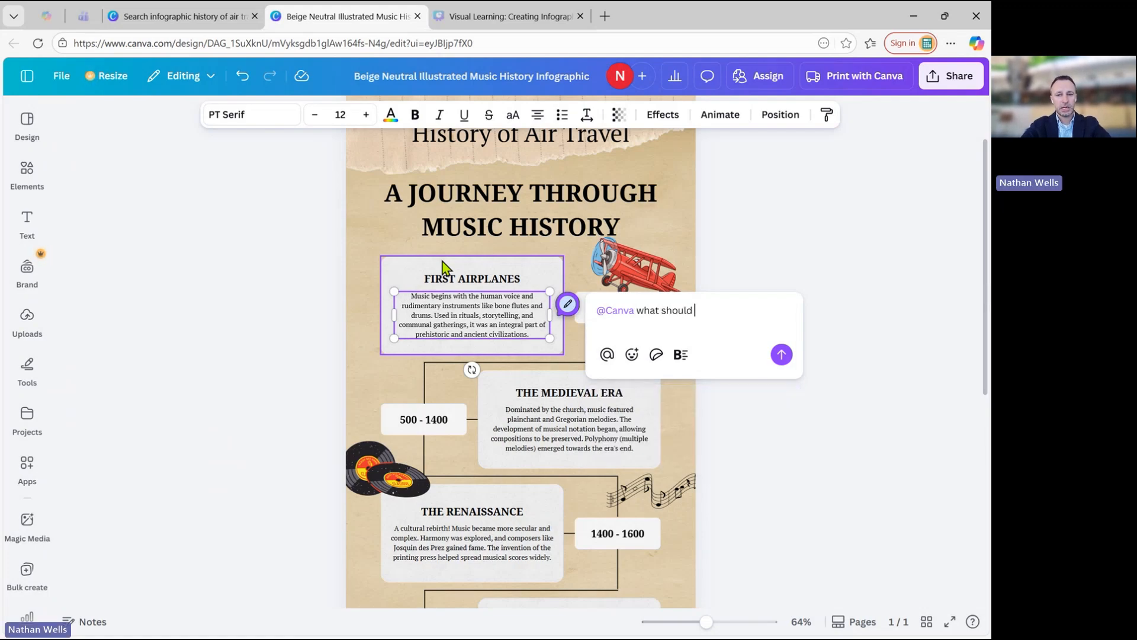
key("BackSpace")
key("BackSpace")
key("BackSpace")
type("b")
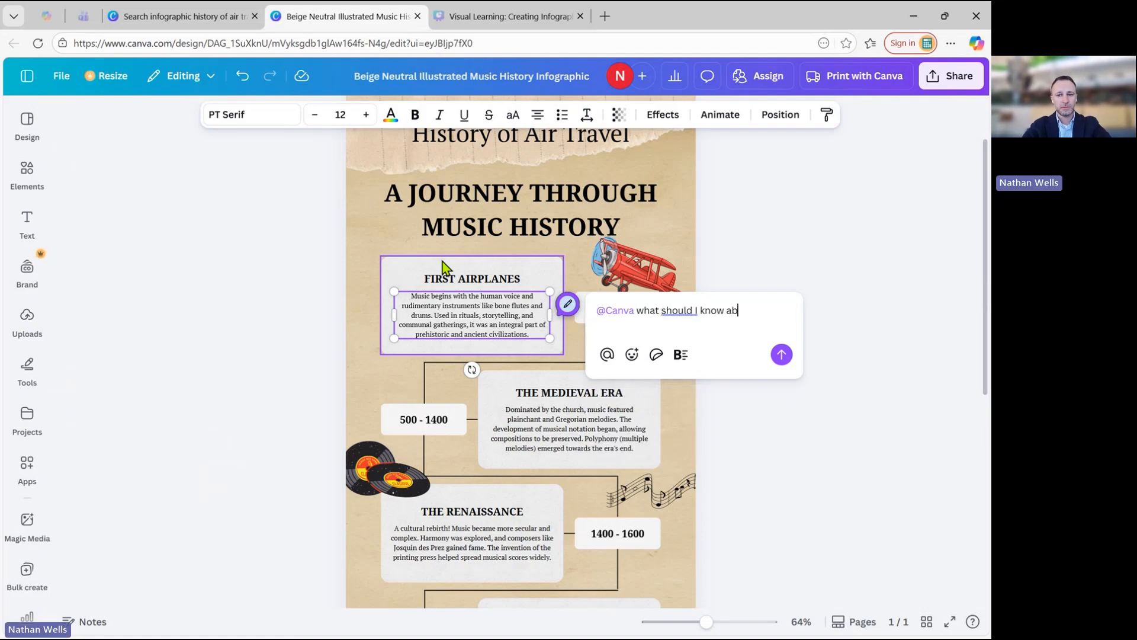
type("out the first airplanes")
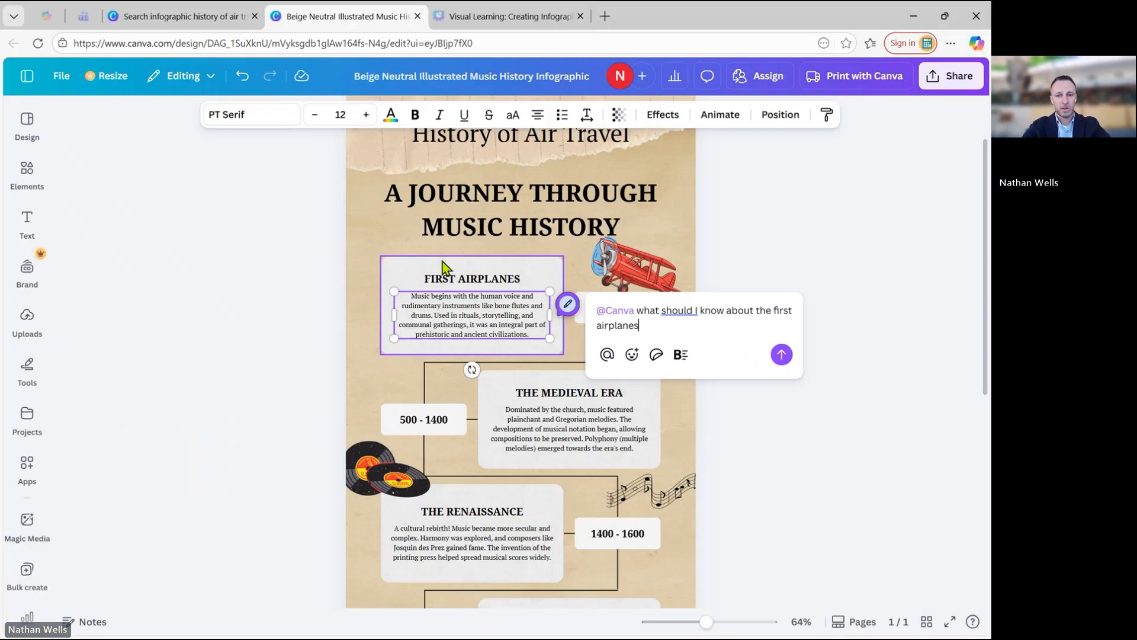
key("Return")
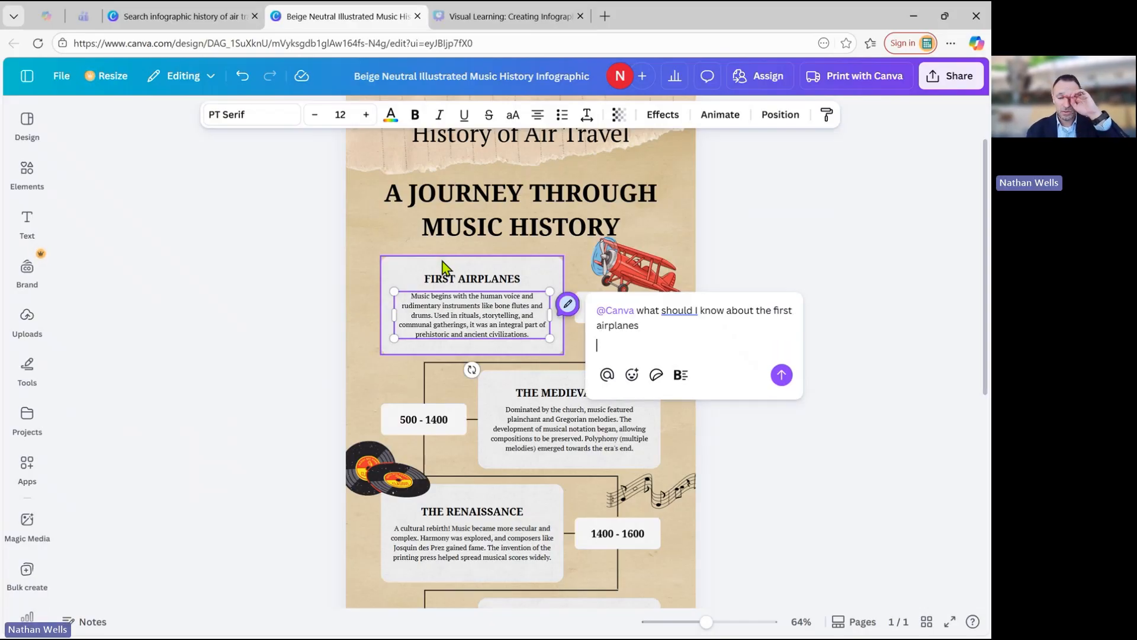
key("BackSpace")
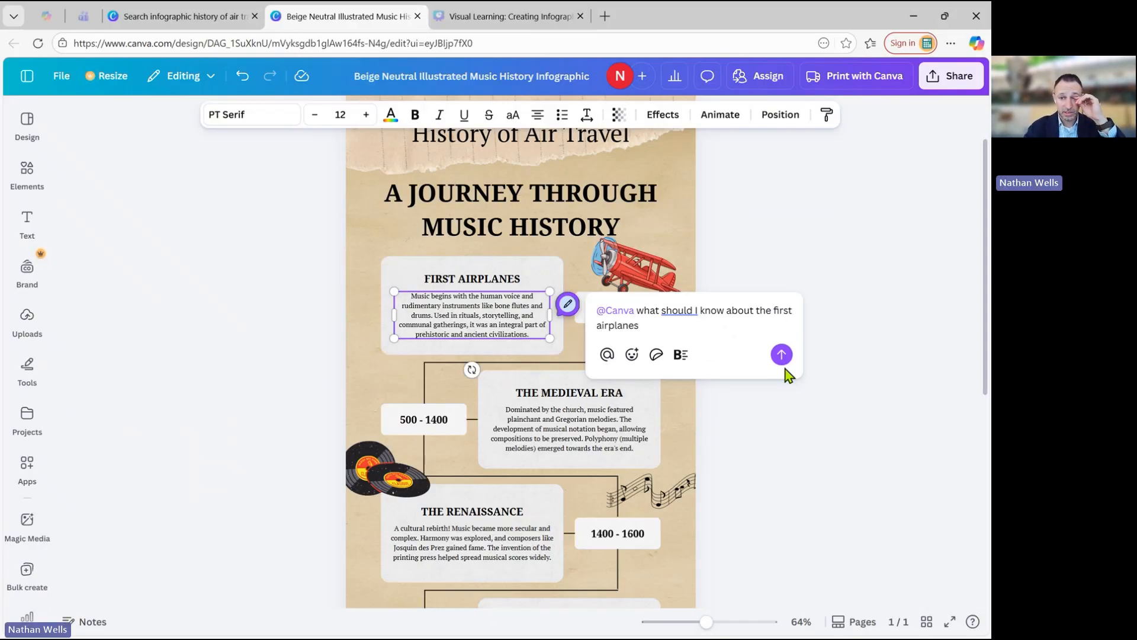
left_click(782, 354)
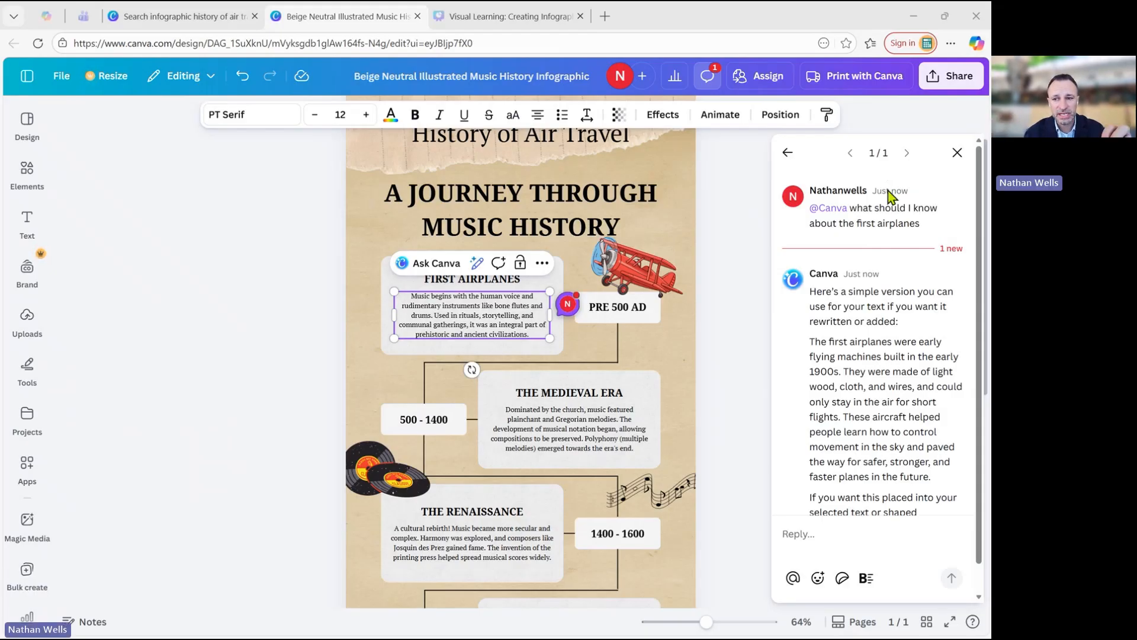
scroll(910, 427, "down", 1)
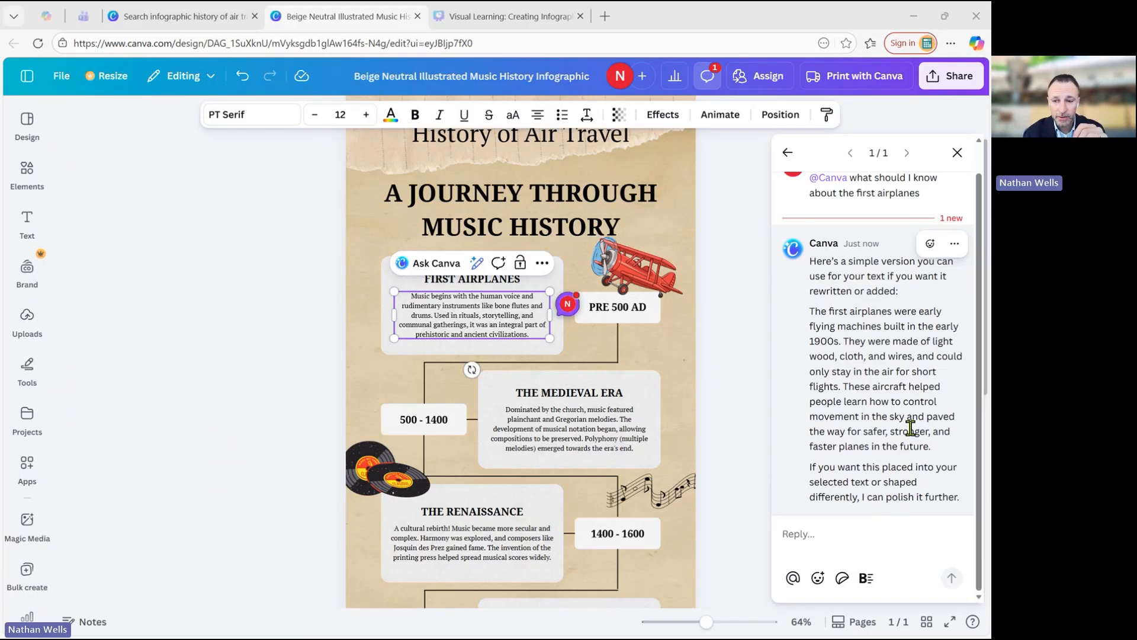
left_click(818, 534)
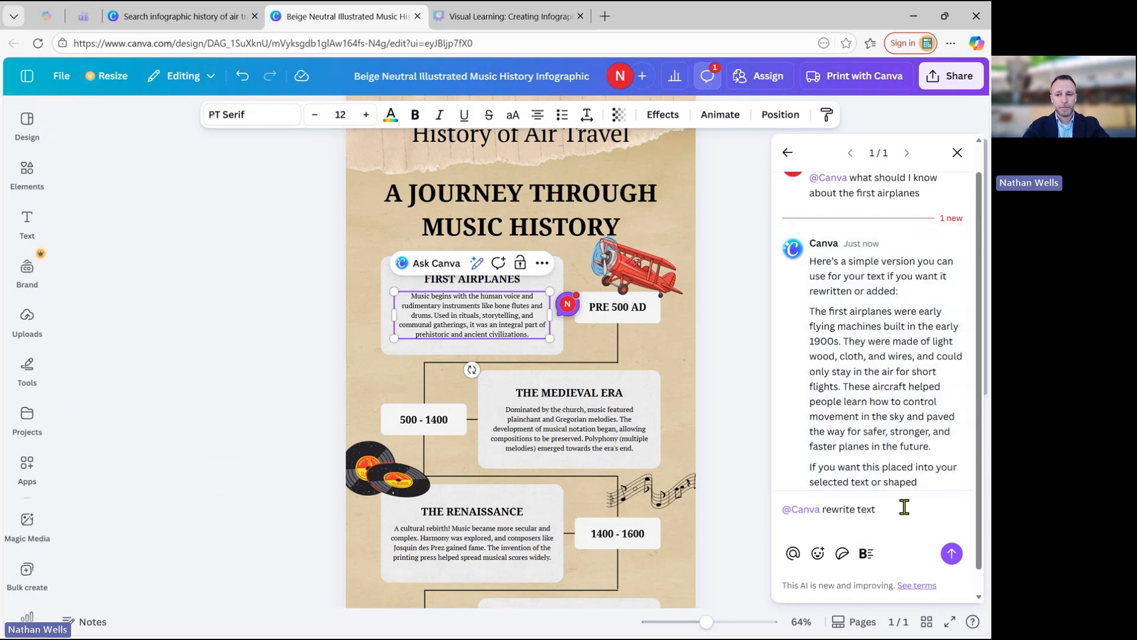
type("shorter")
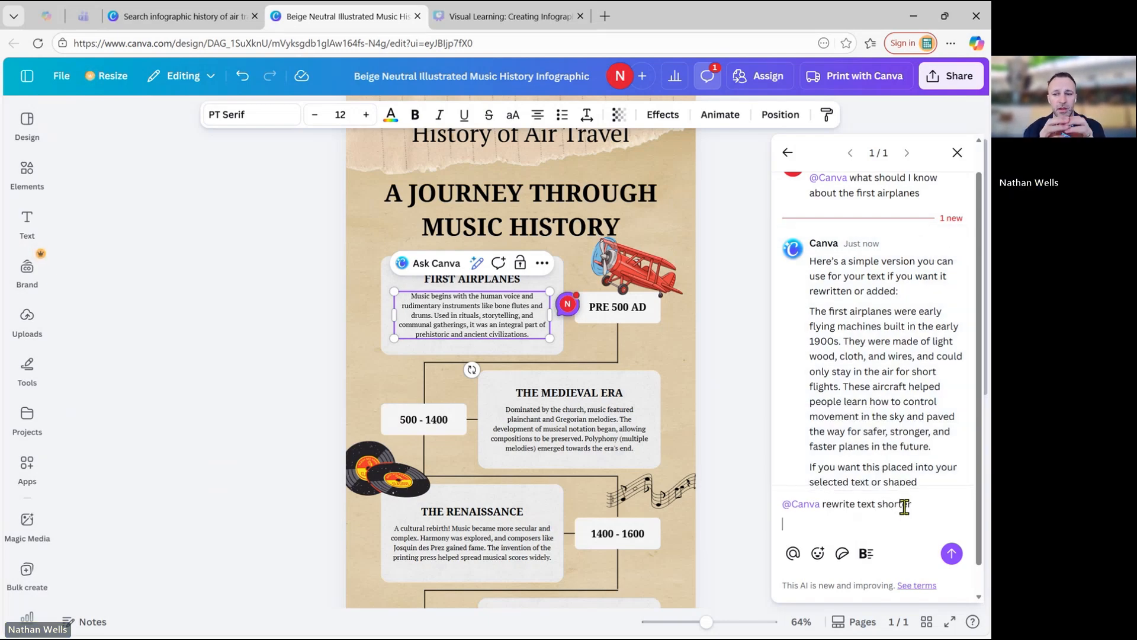
left_click(952, 553)
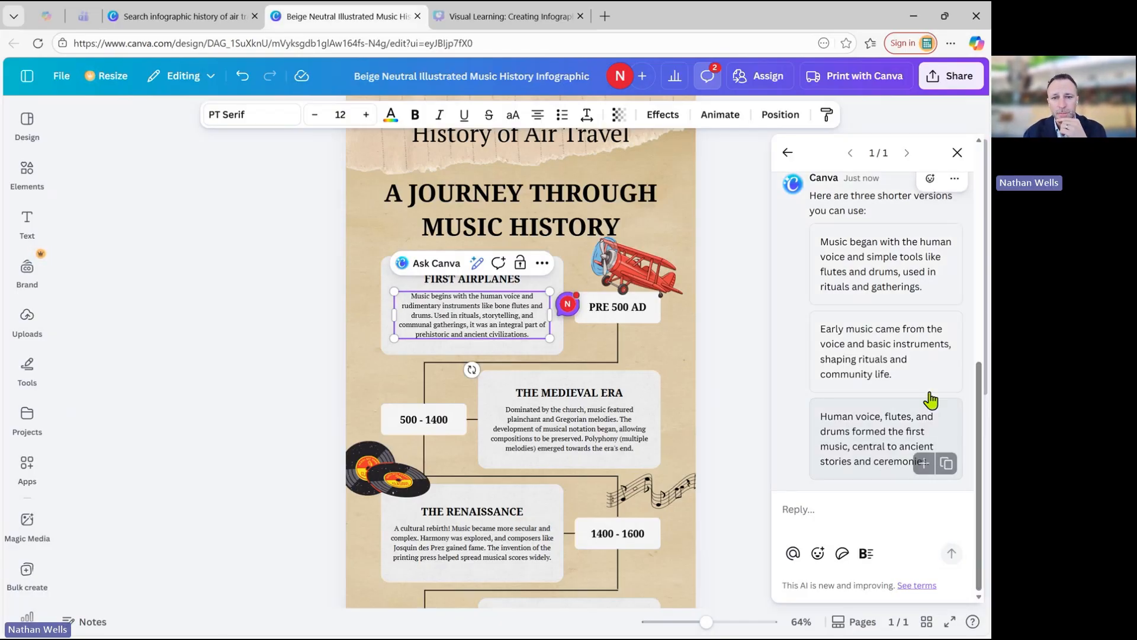
Review the AI's earlier answer about the first airplanes in the comment thread and leave the thread.
scroll(931, 399, "up", 3)
scroll(931, 398, "up", 1)
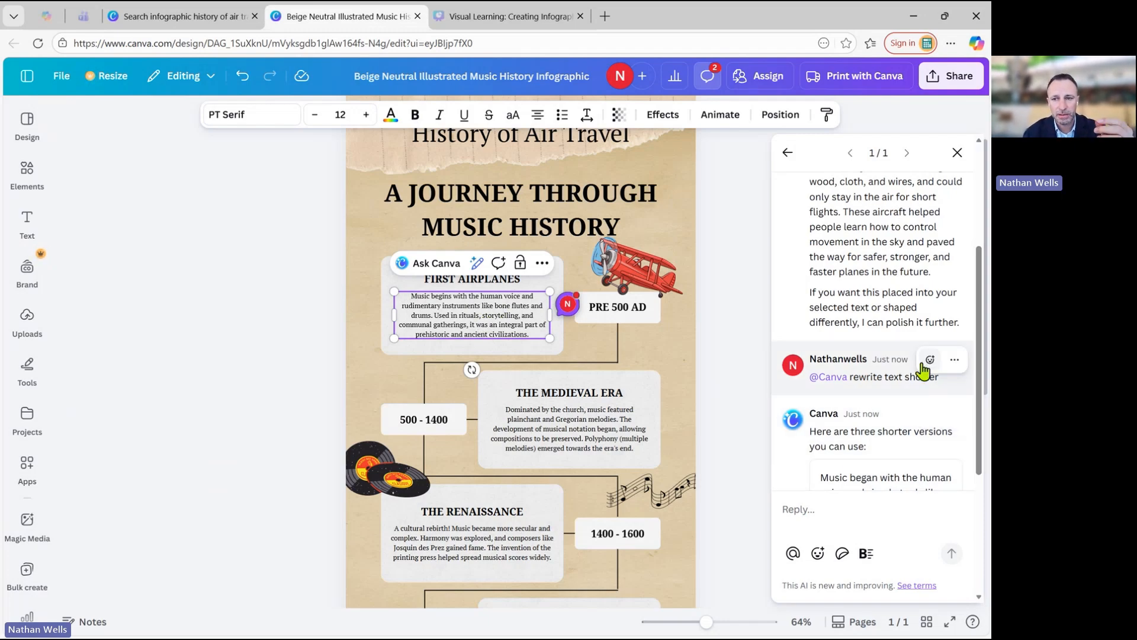
scroll(922, 362, "up", 3)
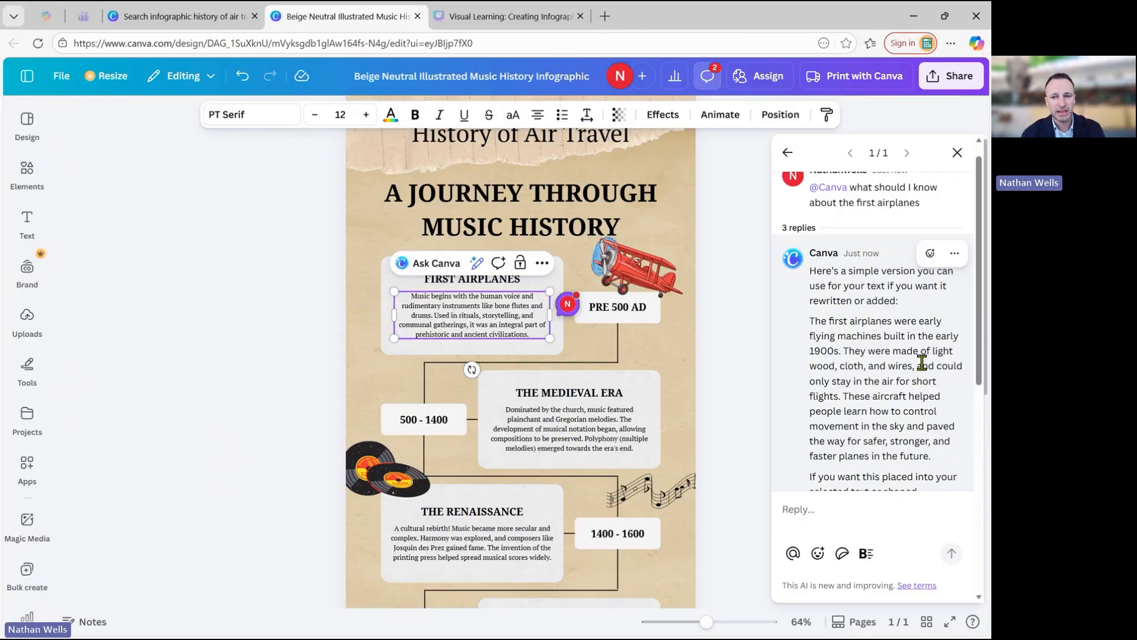
left_click(745, 326)
Glance at the original template preview, switch to the Visual Learning infographic presentation and advance to the next slide.
left_click(211, 19)
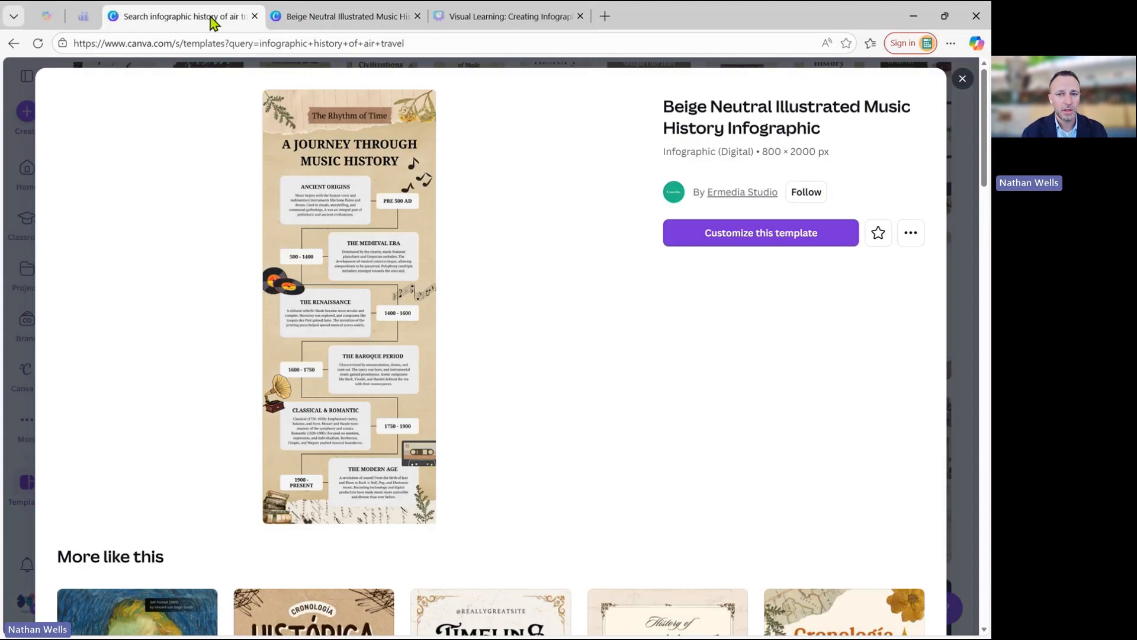
left_click(360, 19)
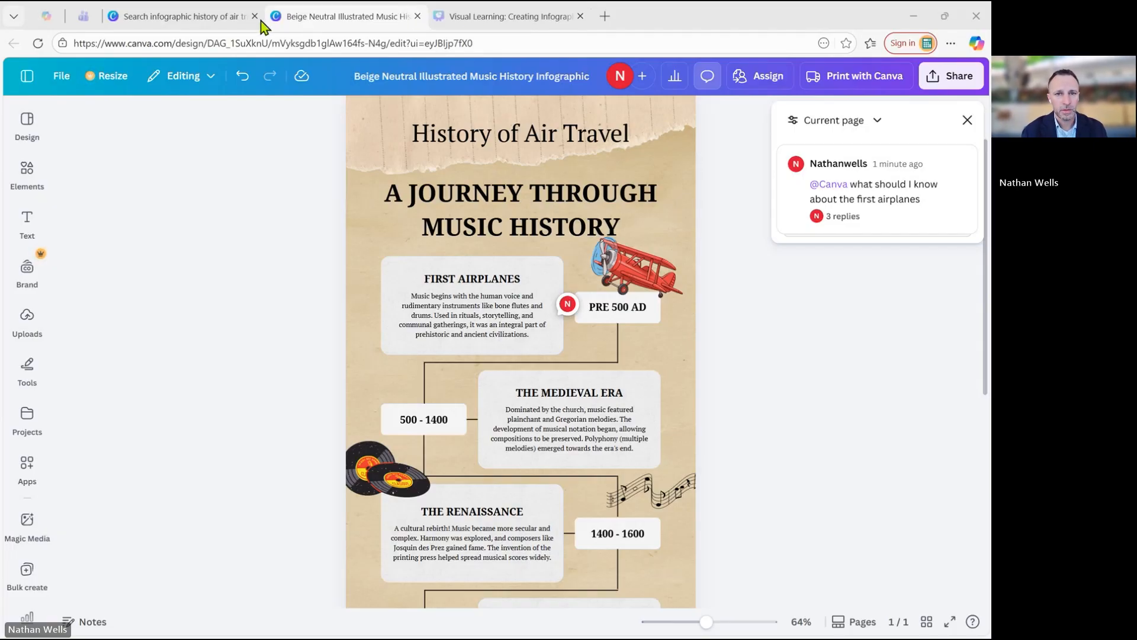
left_click(518, 23)
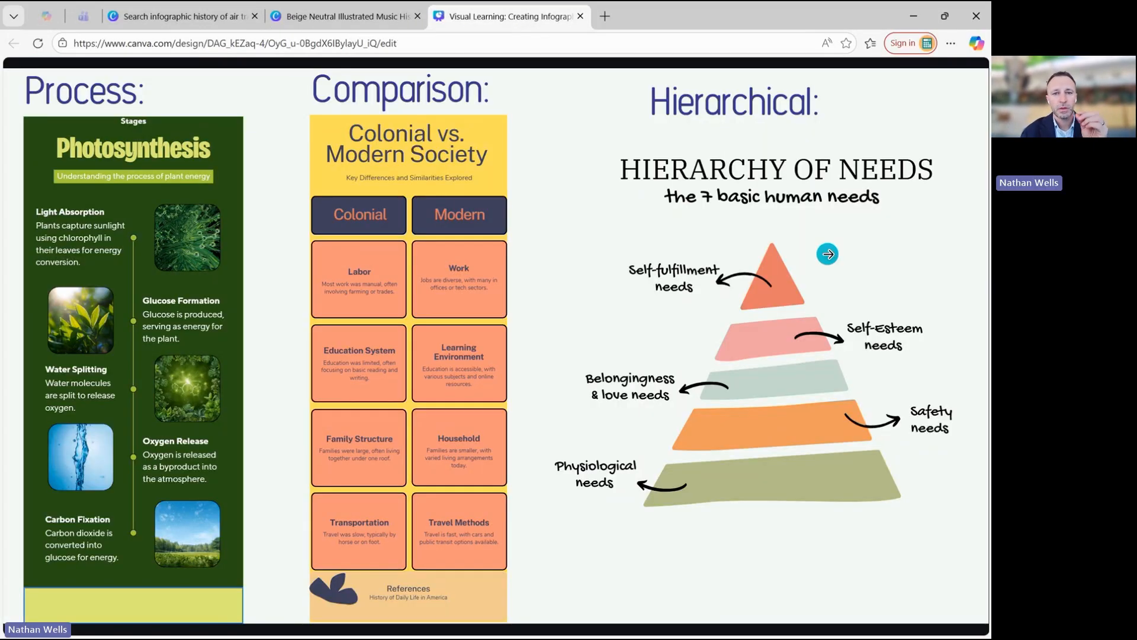
left_click(828, 254)
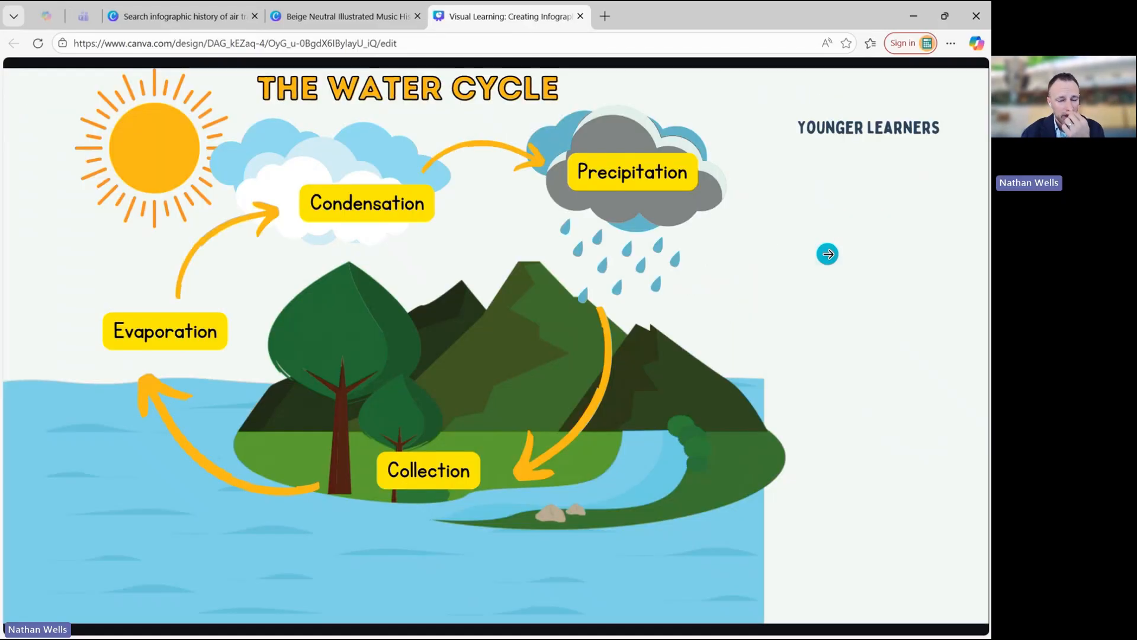